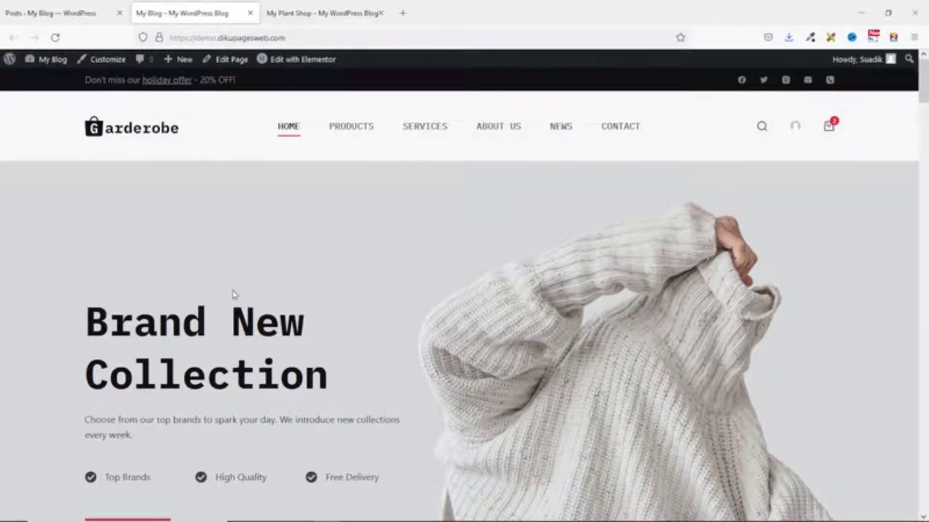
Look over My Blog's news page and its admin posts list.
{"action": "left_click", "coordinate": [320, 17]}
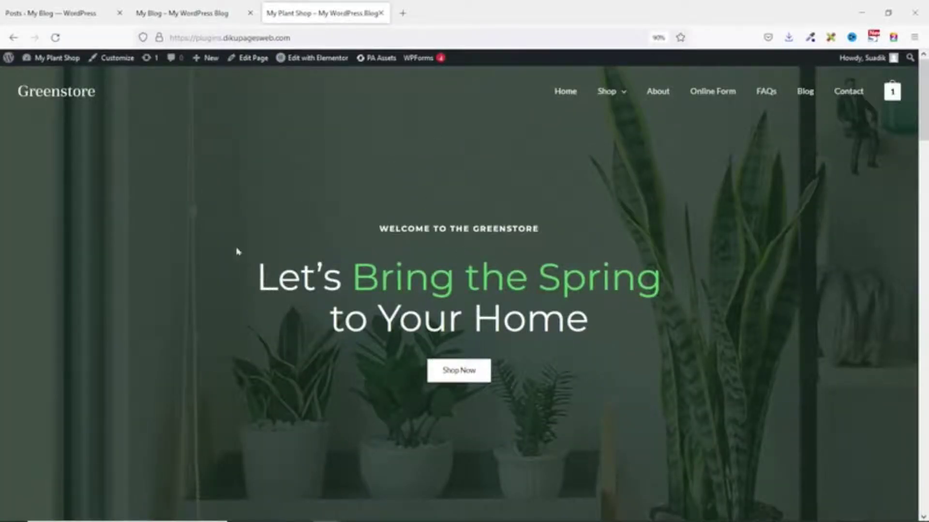
{"action": "left_click", "coordinate": [187, 15]}
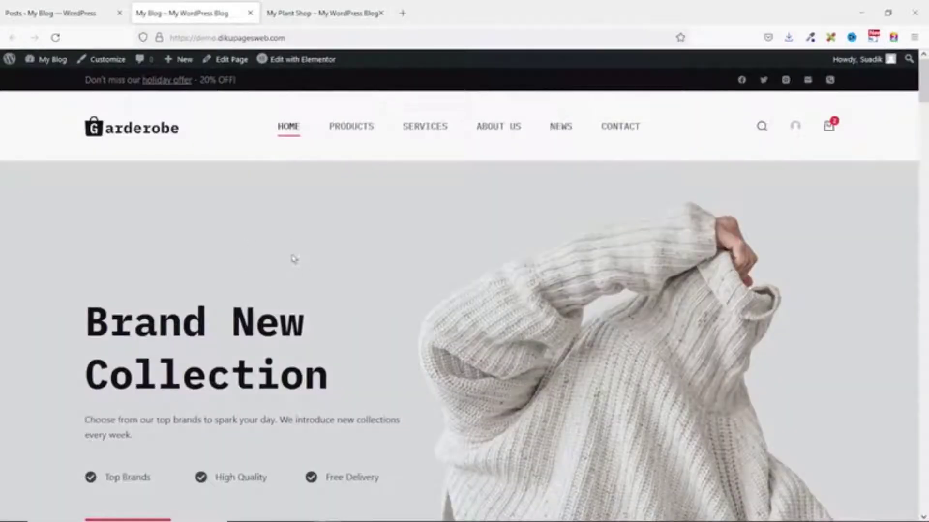
{"action": "left_click", "coordinate": [560, 129]}
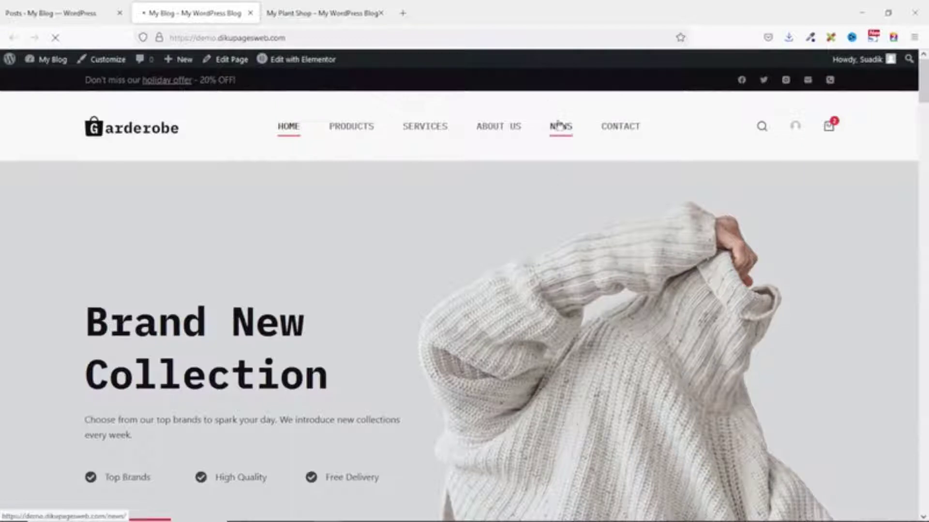
{"action": "scroll", "coordinate": [459, 278], "scroll_direction": "down", "scroll_amount": 4}
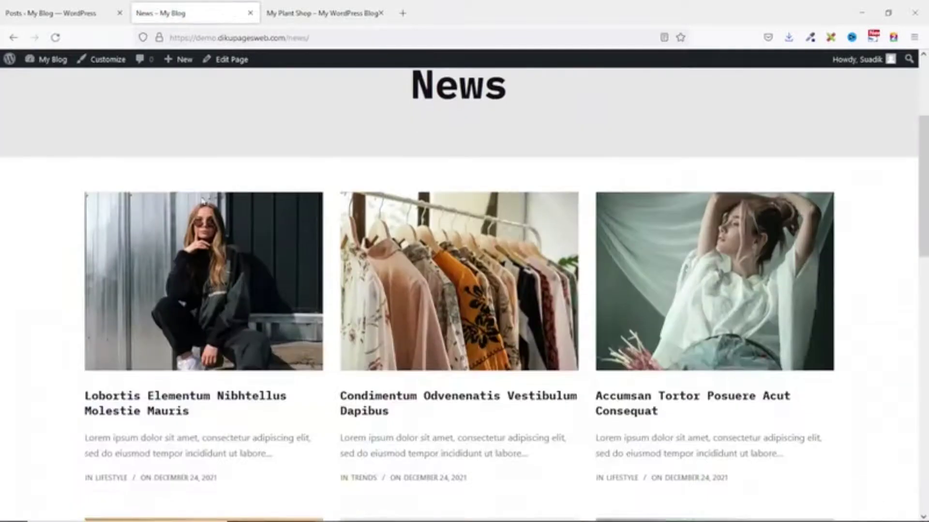
{"action": "scroll", "coordinate": [495, 359], "scroll_direction": "down", "scroll_amount": 7}
{"action": "scroll", "coordinate": [494, 359], "scroll_direction": "up", "scroll_amount": 5}
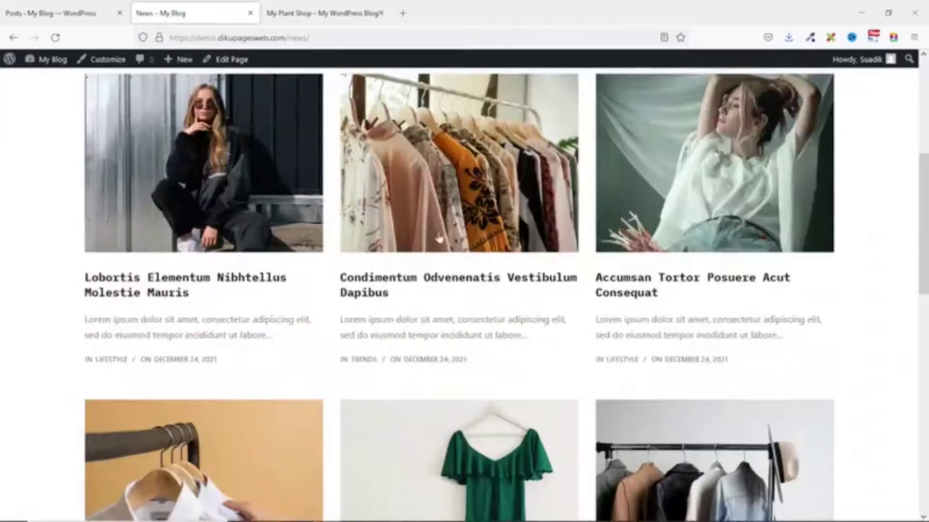
{"action": "left_click", "coordinate": [75, 15]}
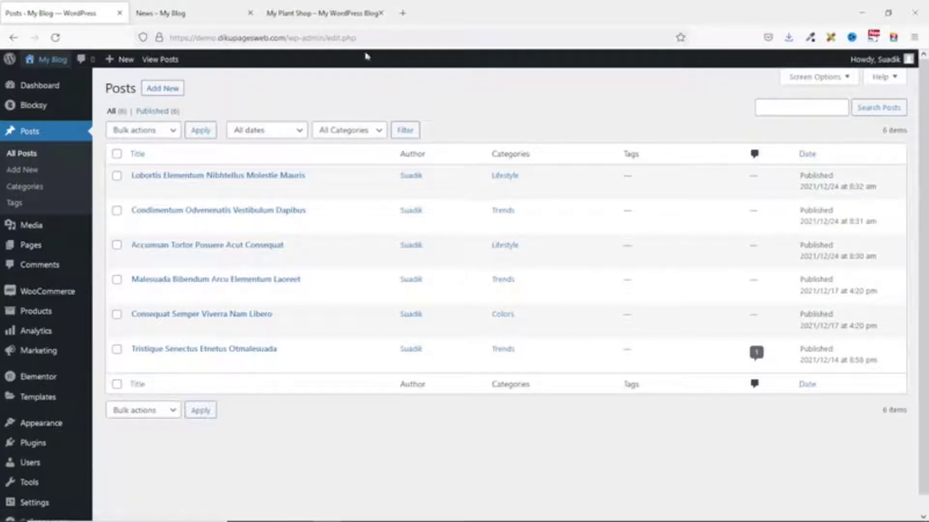
Check that My Plant Shop's blog page has no posts, then go to its dashboard.
{"action": "left_click", "coordinate": [328, 19]}
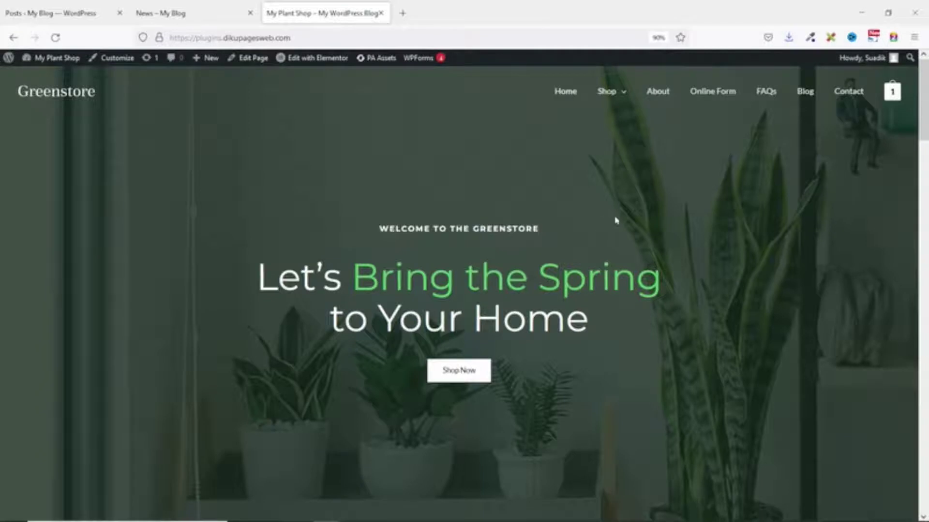
{"action": "left_click", "coordinate": [805, 93]}
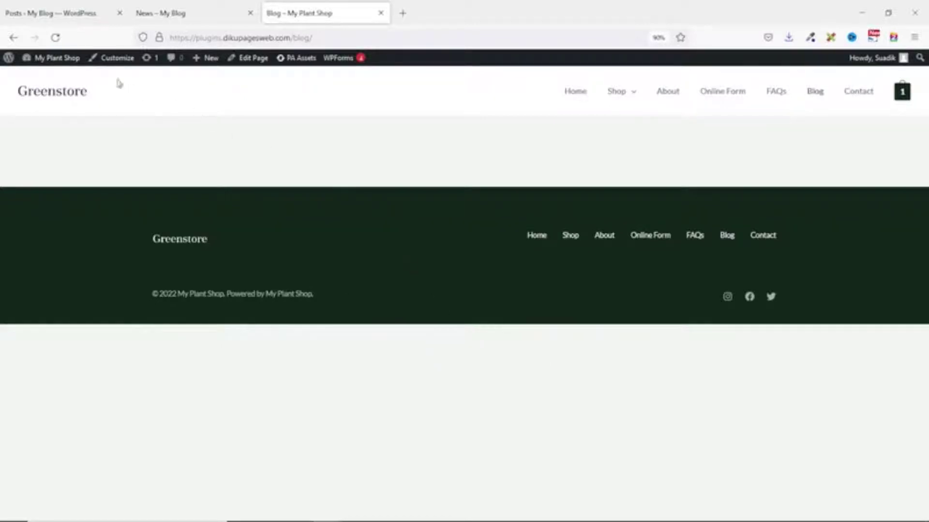
{"action": "left_click", "coordinate": [64, 70]}
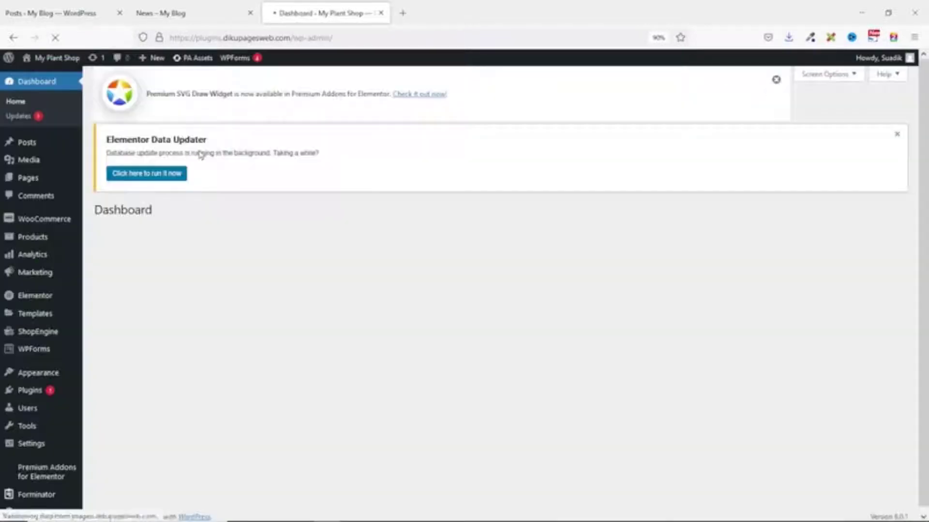
Compare My Plant Shop's empty posts list with My Blog's six published posts, ending on My Blog.
{"action": "left_click", "coordinate": [29, 146]}
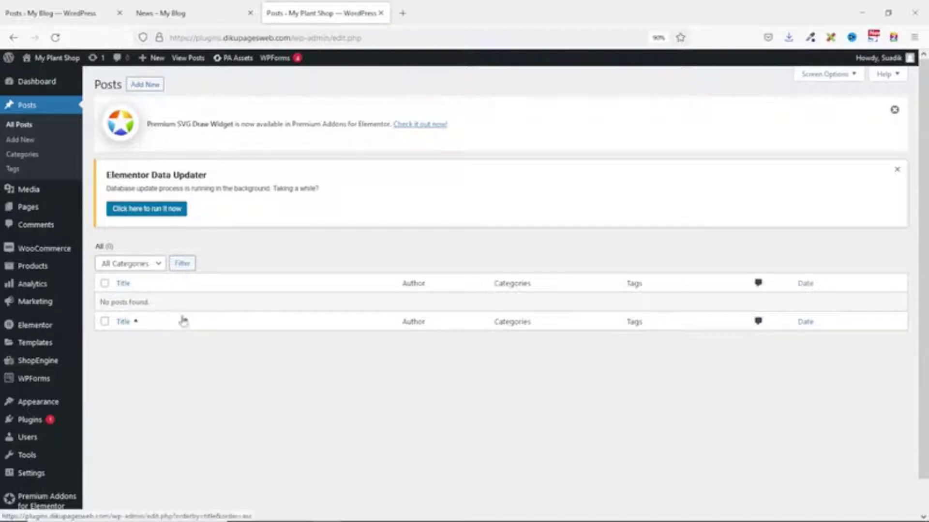
{"action": "left_click", "coordinate": [43, 15]}
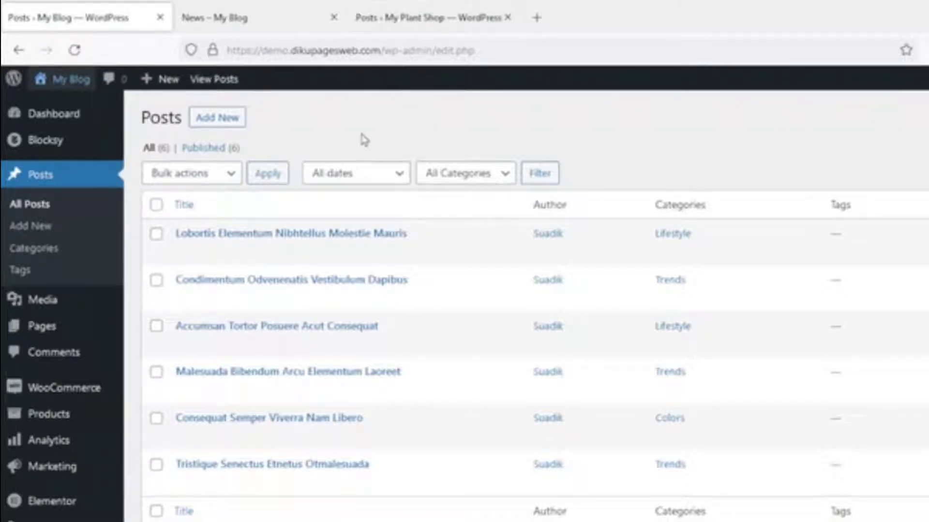
{"action": "left_click", "coordinate": [401, 19]}
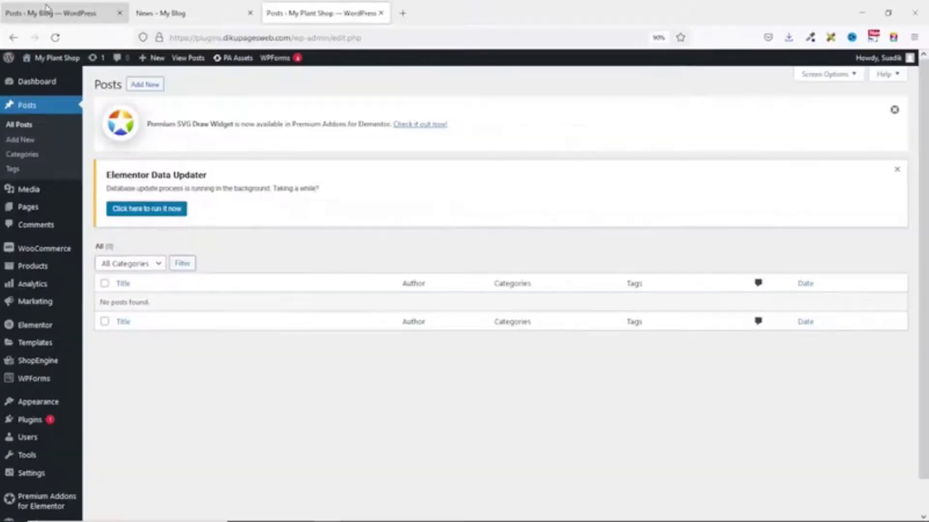
{"action": "left_click", "coordinate": [47, 7]}
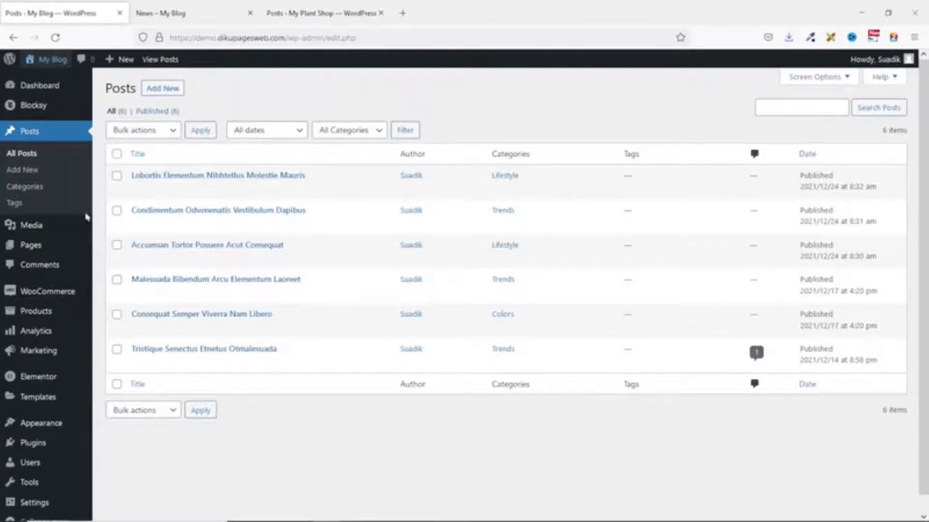
{"action": "mouse_move", "coordinate": [29, 487]}
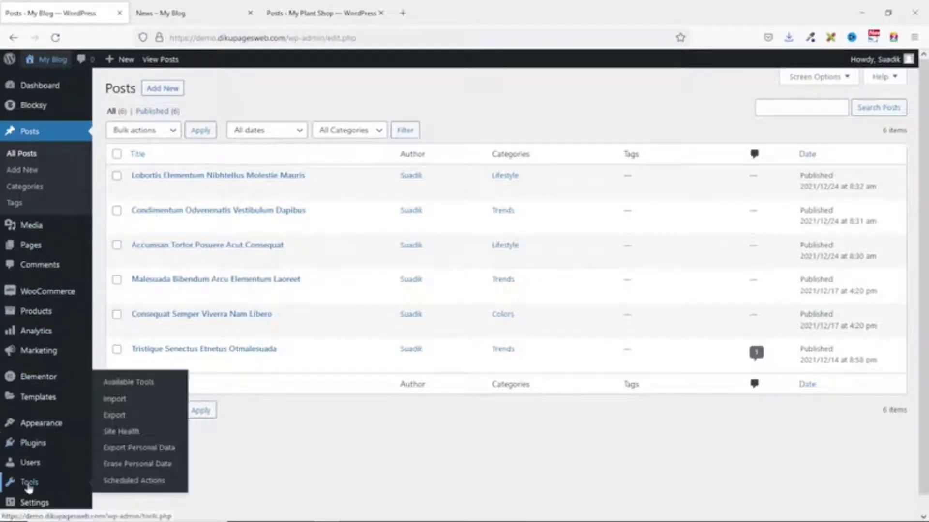
Set My Blog's export to Posts only, keeping all categories and all authors.
{"action": "left_click", "coordinate": [126, 417]}
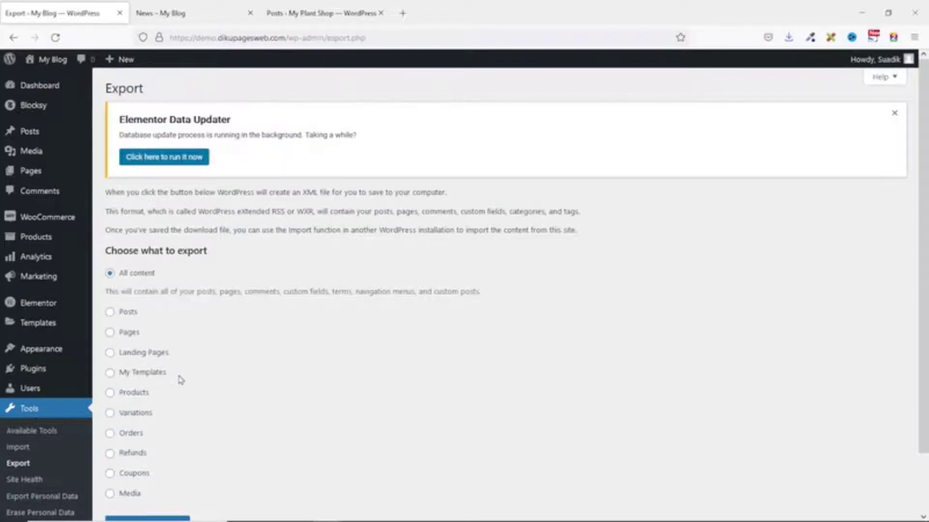
{"action": "left_click", "coordinate": [109, 314]}
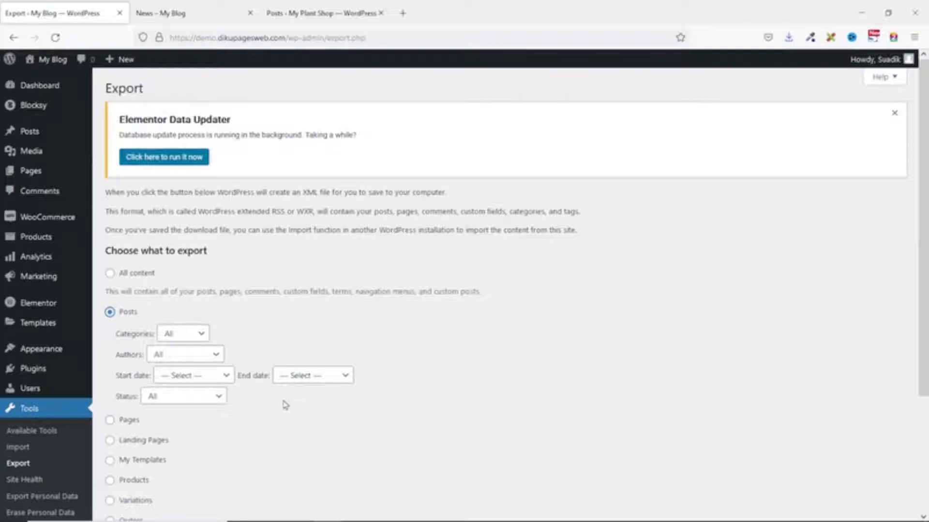
{"action": "left_click", "coordinate": [194, 334]}
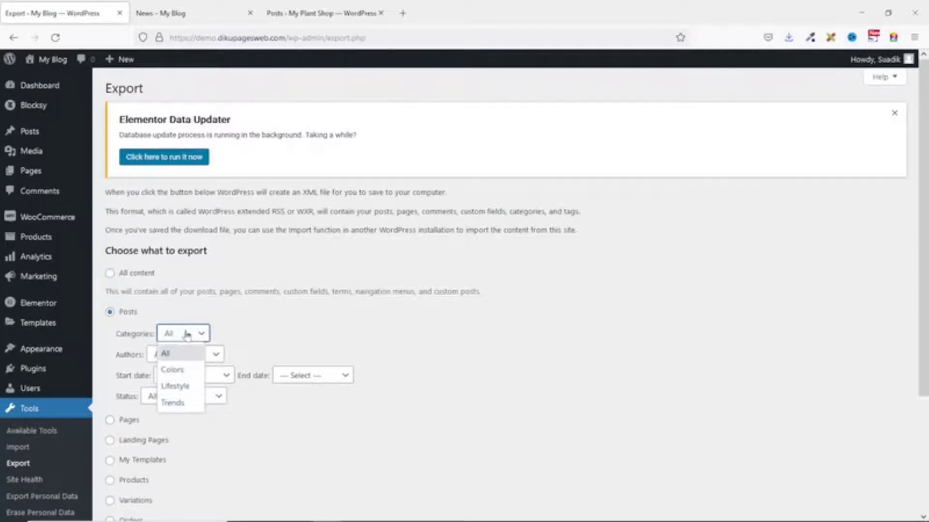
{"action": "left_click", "coordinate": [187, 334]}
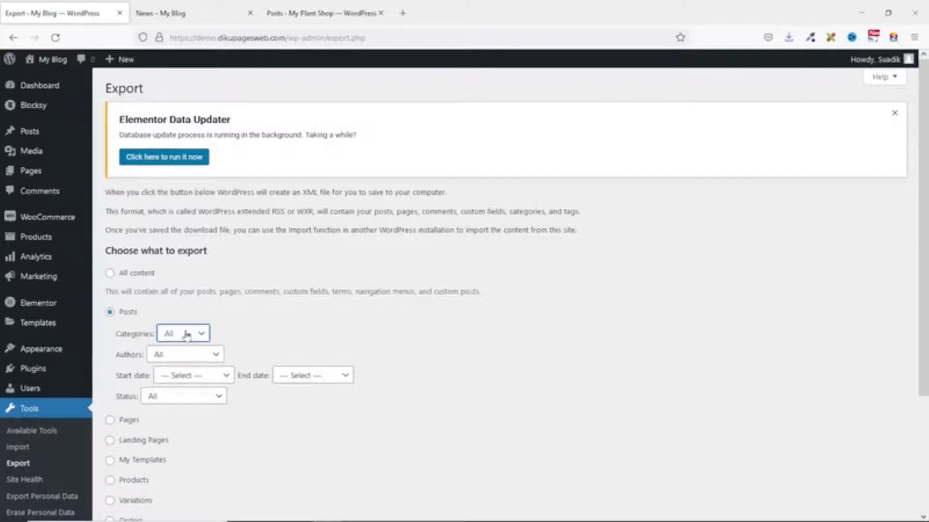
{"action": "left_click", "coordinate": [175, 357]}
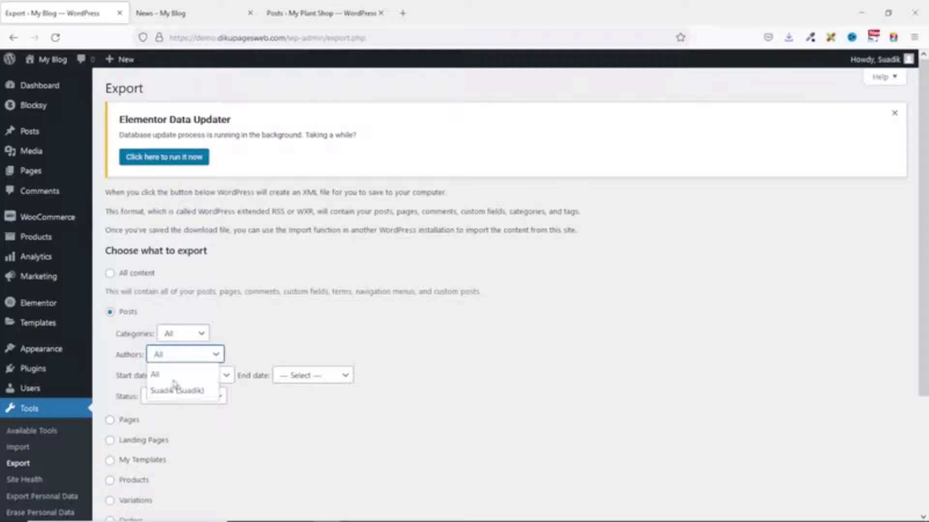
{"action": "left_click", "coordinate": [187, 358]}
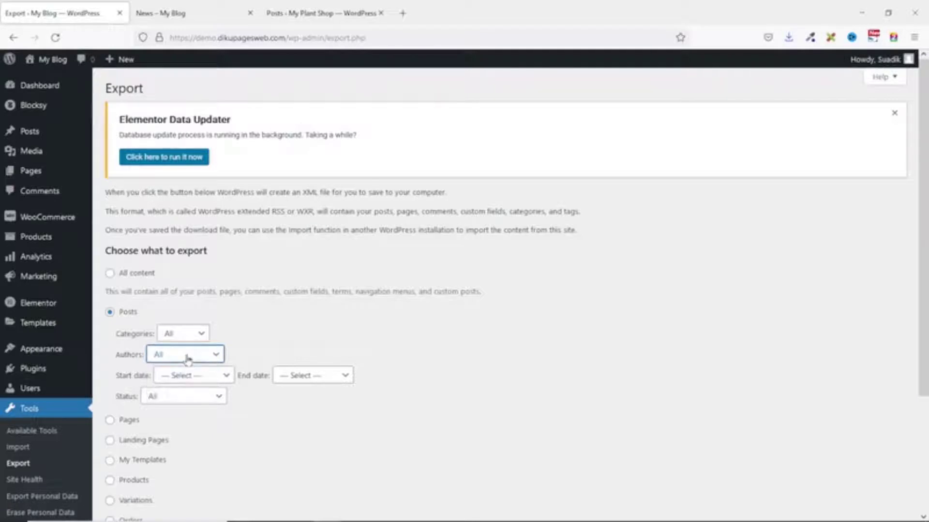
Leave dates unset and all statuses, then download myblog.WordPress.2022-08-26.xml.
{"action": "left_click", "coordinate": [197, 380]}
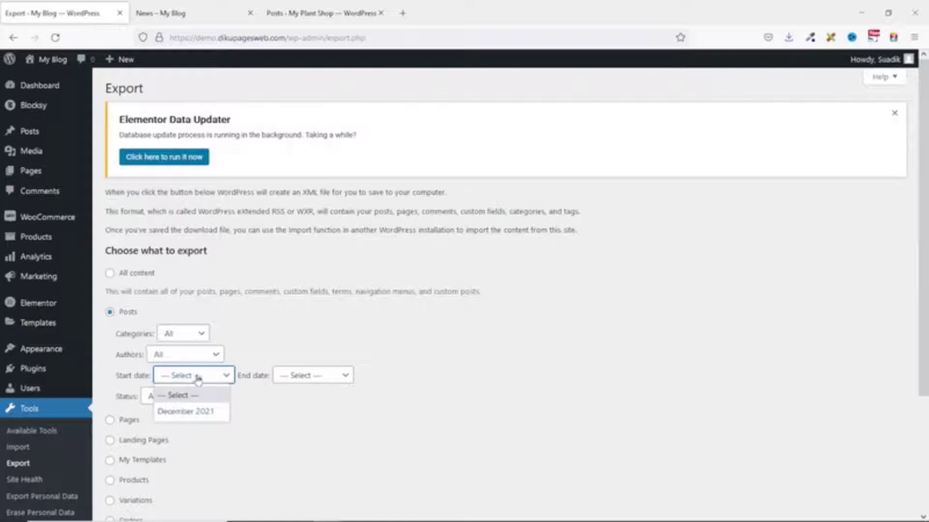
{"action": "left_click", "coordinate": [336, 380]}
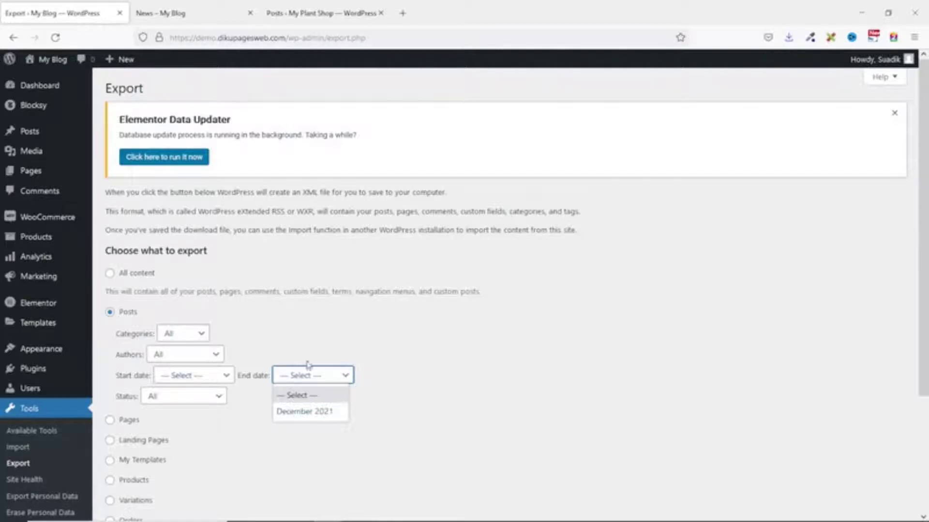
{"action": "left_click", "coordinate": [374, 357]}
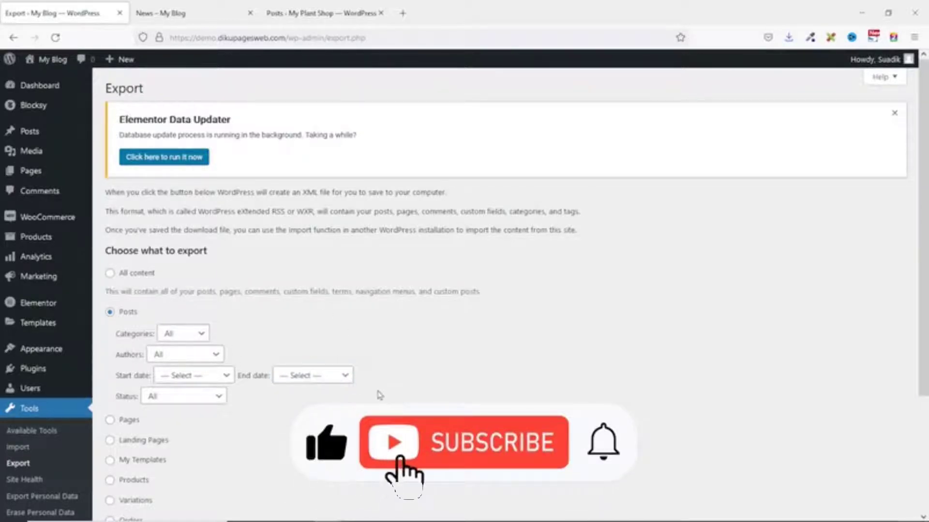
{"action": "left_click", "coordinate": [178, 396]}
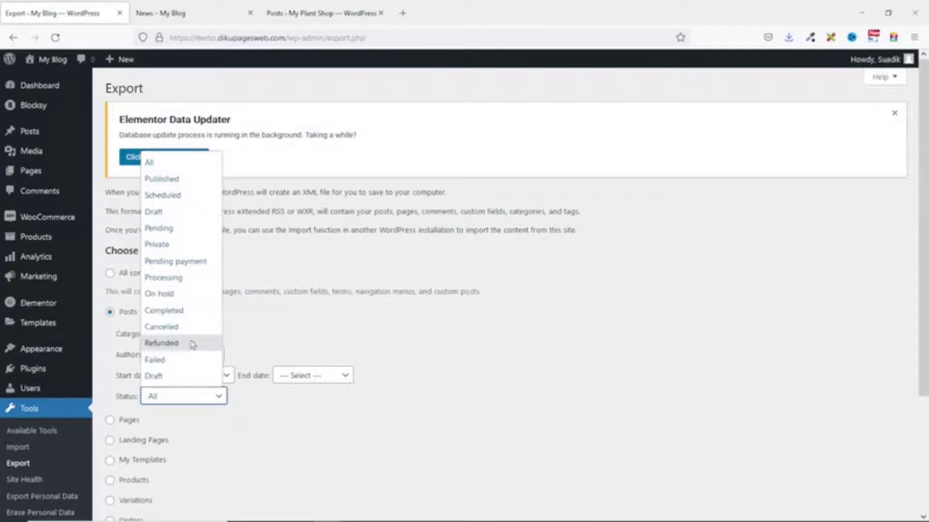
{"action": "left_click", "coordinate": [253, 418]}
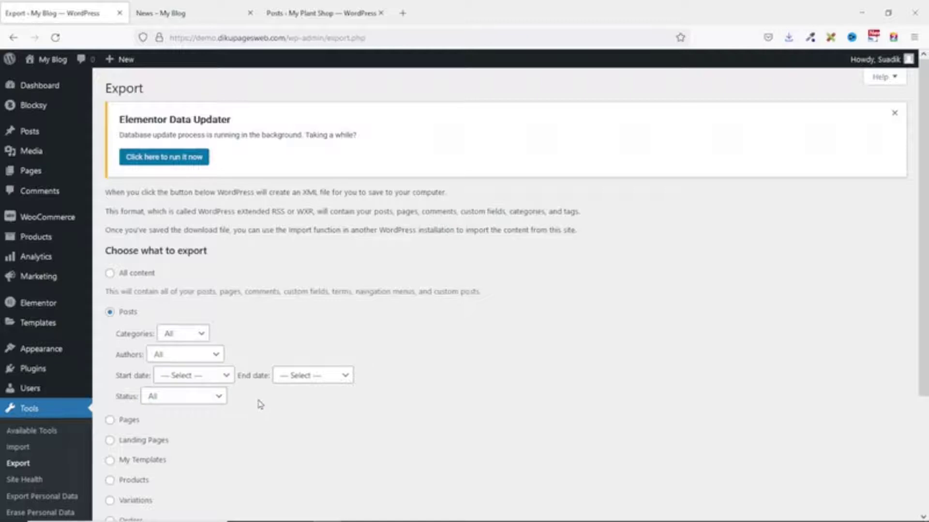
{"action": "scroll", "coordinate": [260, 404], "scroll_direction": "down", "scroll_amount": 3}
{"action": "left_click", "coordinate": [155, 465]}
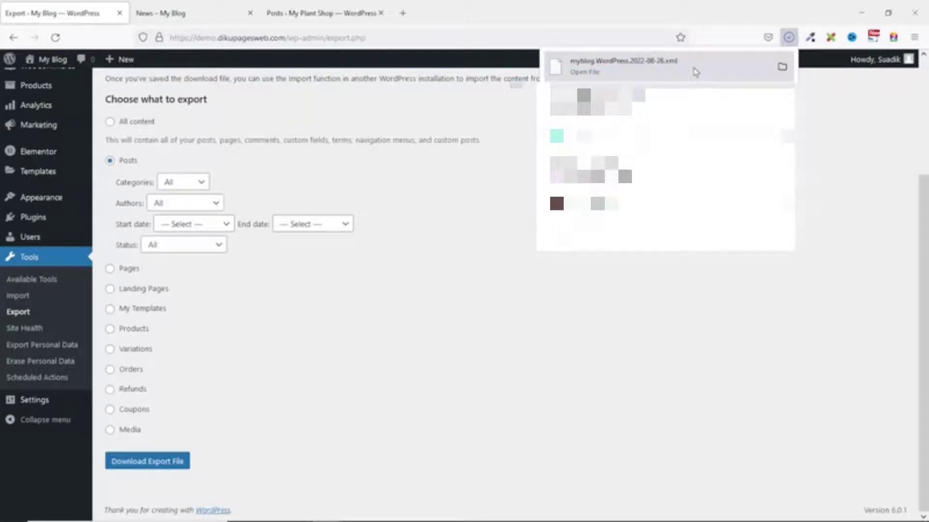
Install the WordPress importer on My Plant Shop from Tools > Import and run it.
{"action": "left_click", "coordinate": [486, 301]}
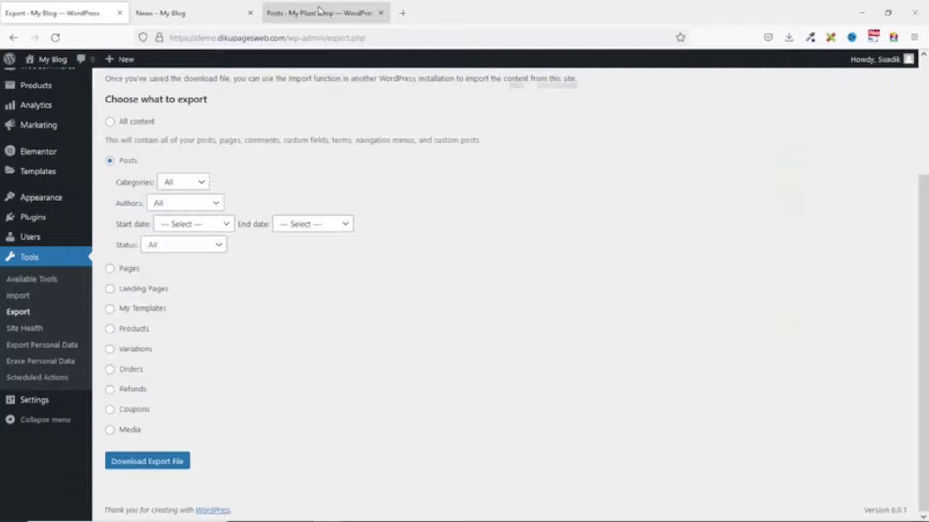
{"action": "left_click", "coordinate": [319, 11]}
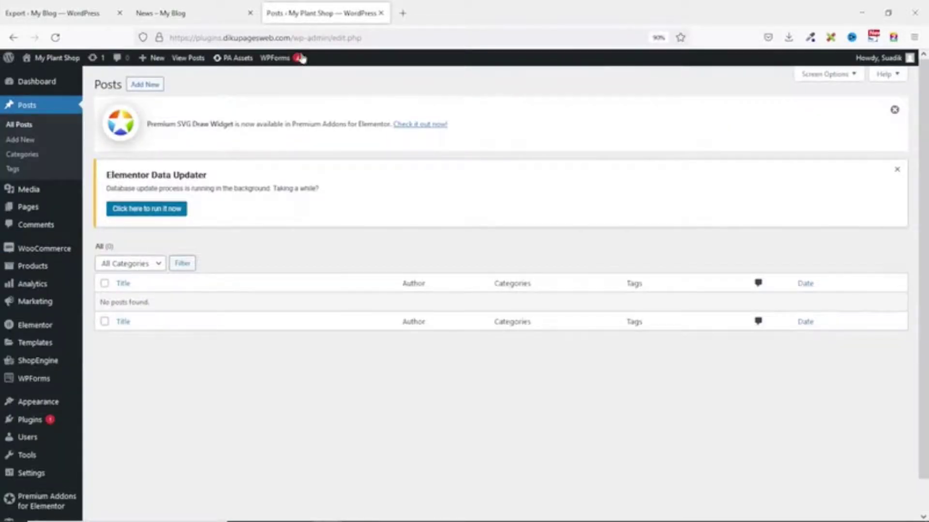
{"action": "mouse_move", "coordinate": [28, 458]}
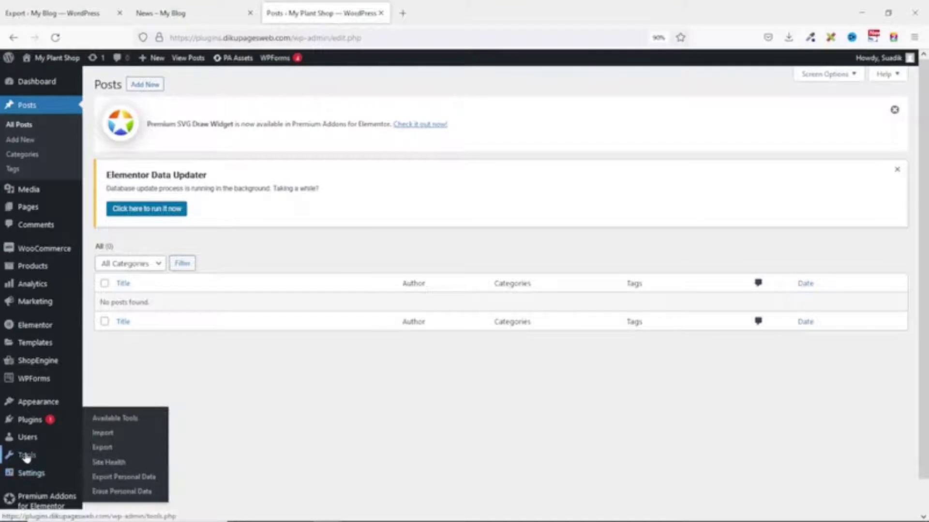
{"action": "left_click", "coordinate": [112, 435]}
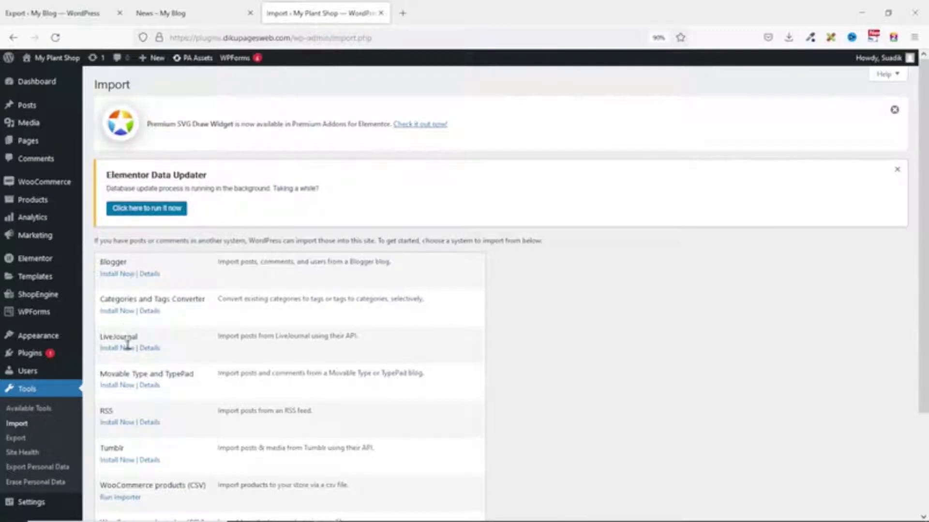
{"action": "scroll", "coordinate": [127, 441], "scroll_direction": "down", "scroll_amount": 2}
{"action": "scroll", "coordinate": [127, 442], "scroll_direction": "down", "scroll_amount": 1}
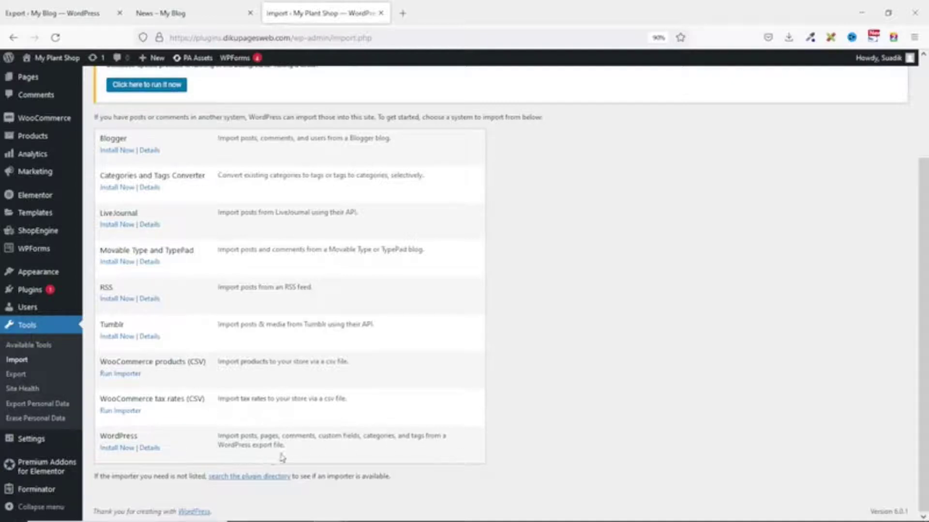
{"action": "left_click", "coordinate": [114, 452]}
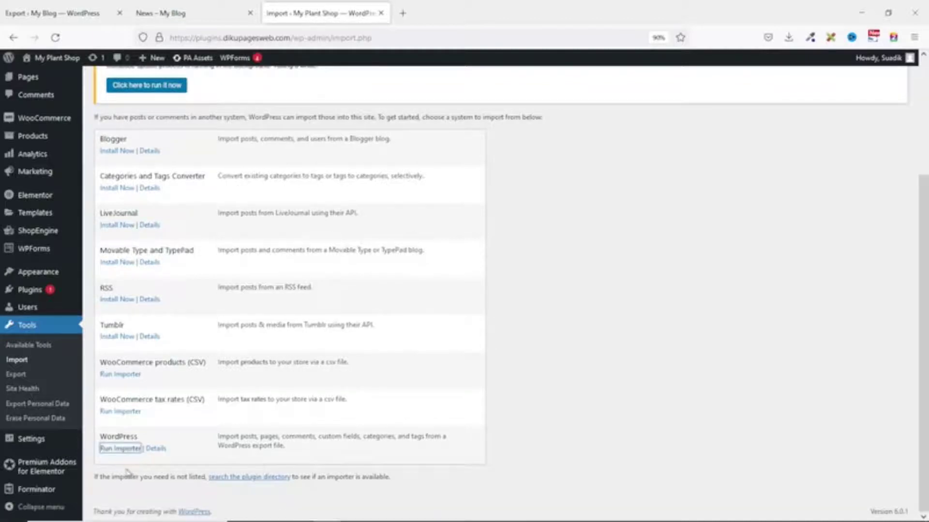
{"action": "left_click", "coordinate": [110, 448]}
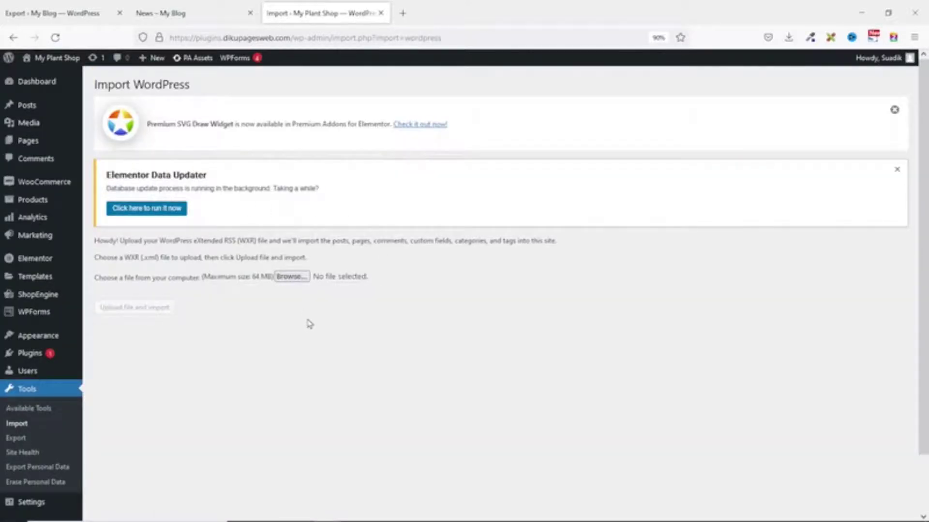
Upload myblog.WordPress.2022-08-26.xml from Downloads into the WordPress importer.
{"action": "left_click", "coordinate": [292, 277]}
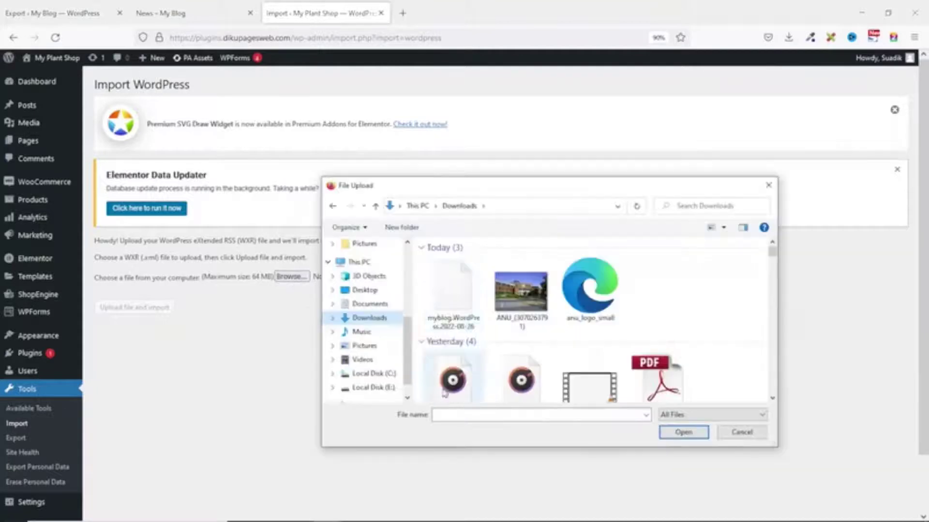
{"action": "left_click", "coordinate": [455, 291]}
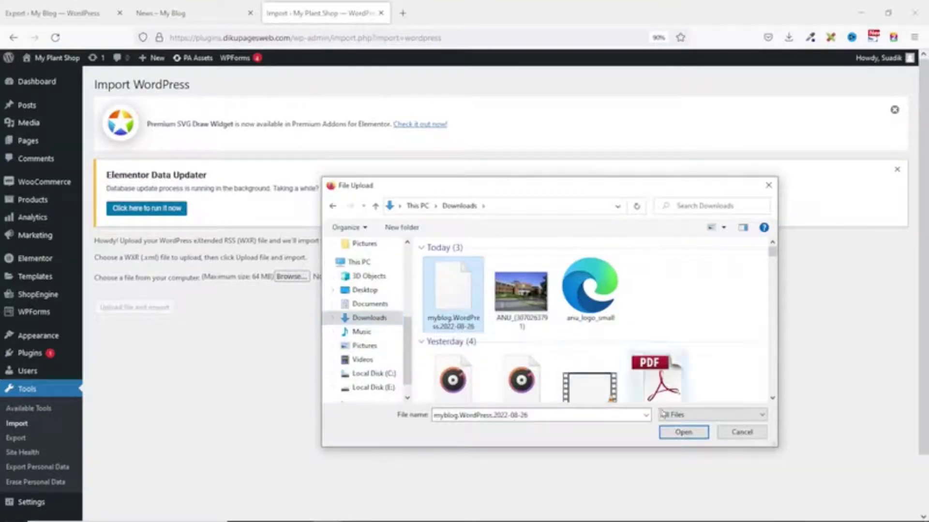
{"action": "left_click", "coordinate": [684, 432]}
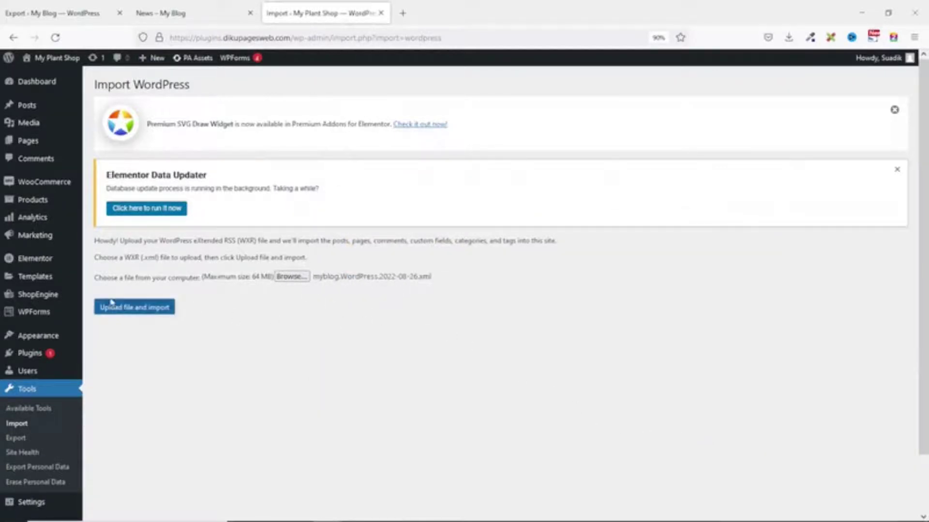
{"action": "left_click", "coordinate": [138, 310]}
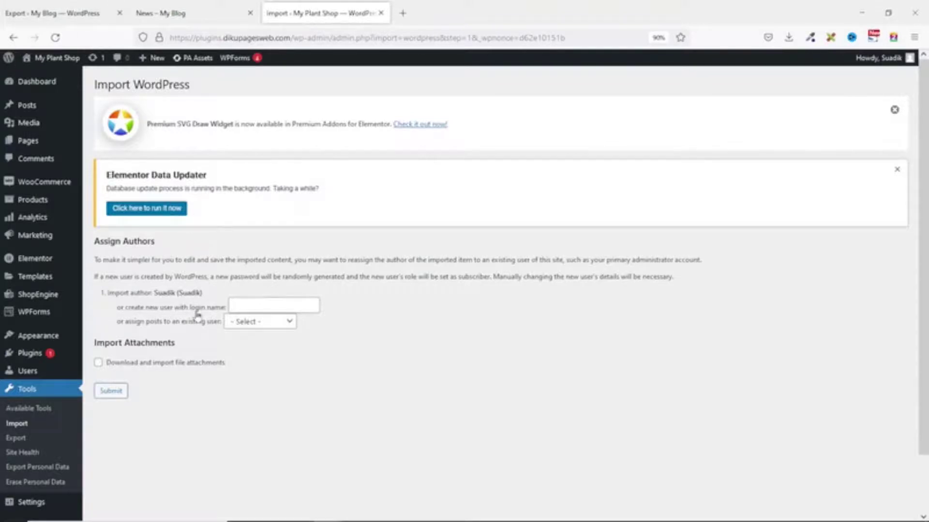
Assign imported posts to the existing user, enable attachment import, and submit.
{"action": "left_click", "coordinate": [262, 328]}
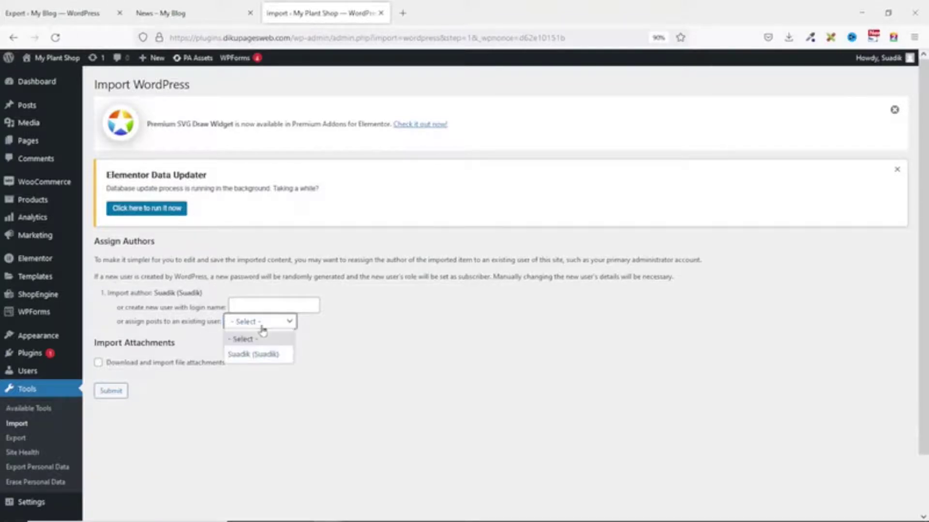
{"action": "left_click", "coordinate": [261, 328]}
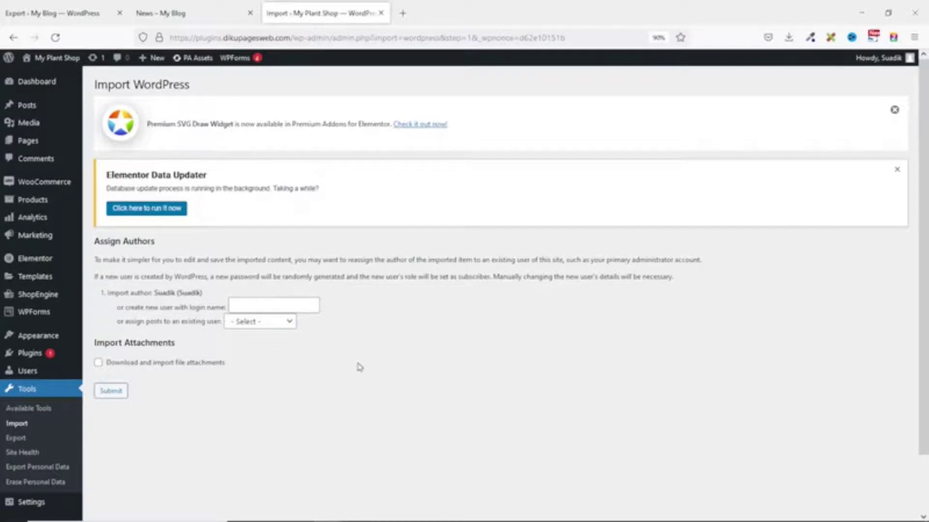
{"action": "left_click", "coordinate": [259, 326]}
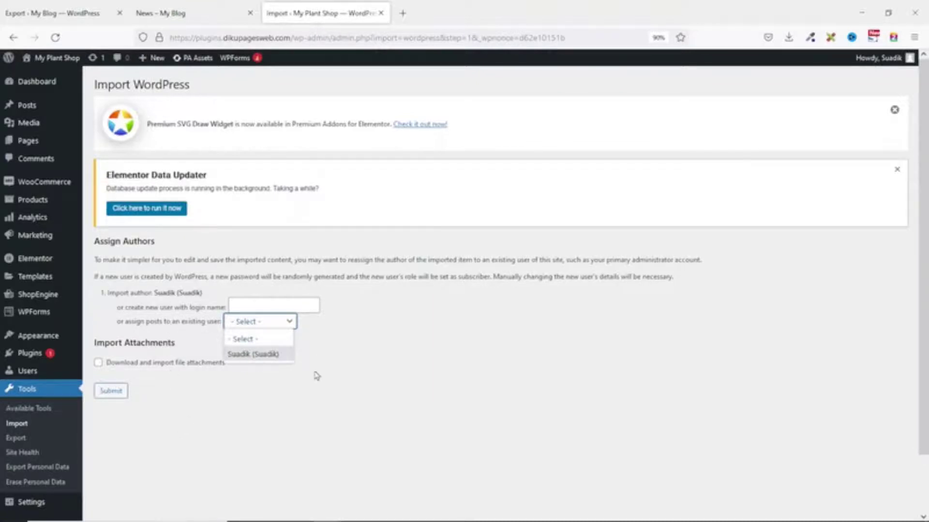
{"action": "left_click", "coordinate": [265, 356]}
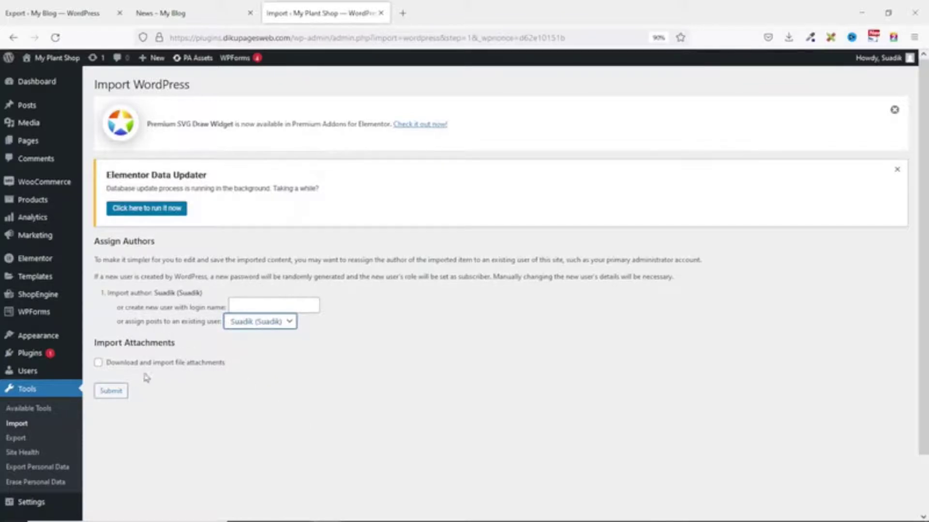
{"action": "left_click", "coordinate": [132, 363]}
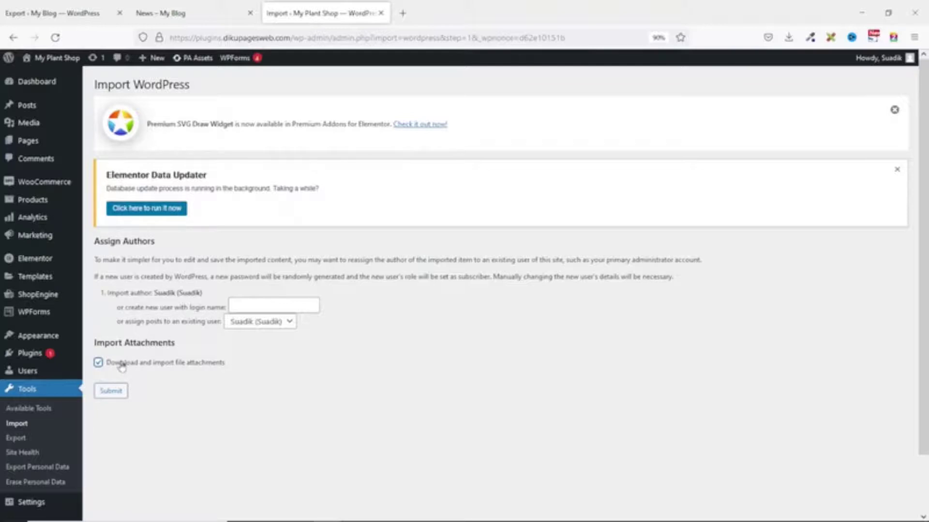
{"action": "left_click", "coordinate": [116, 391]}
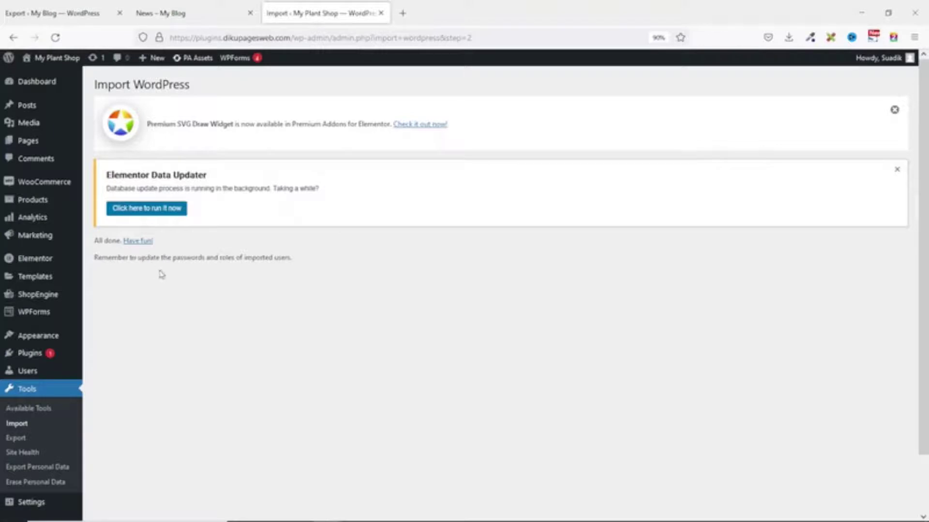
Open My Plant Shop's All Posts list showing the six imported posts.
{"action": "left_click", "coordinate": [26, 106]}
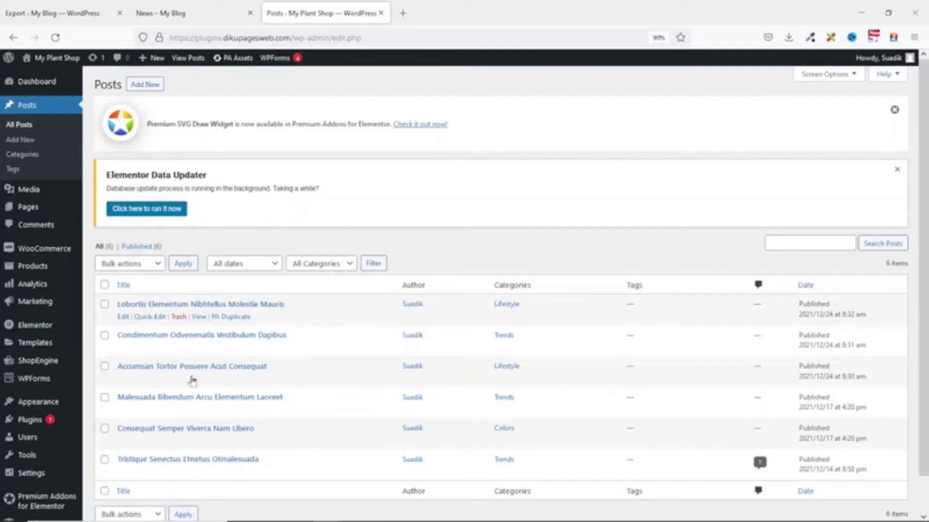
Check the Lobortis post's featured image in the editor, then open the live shop site in a new tab.
{"action": "left_click", "coordinate": [123, 317]}
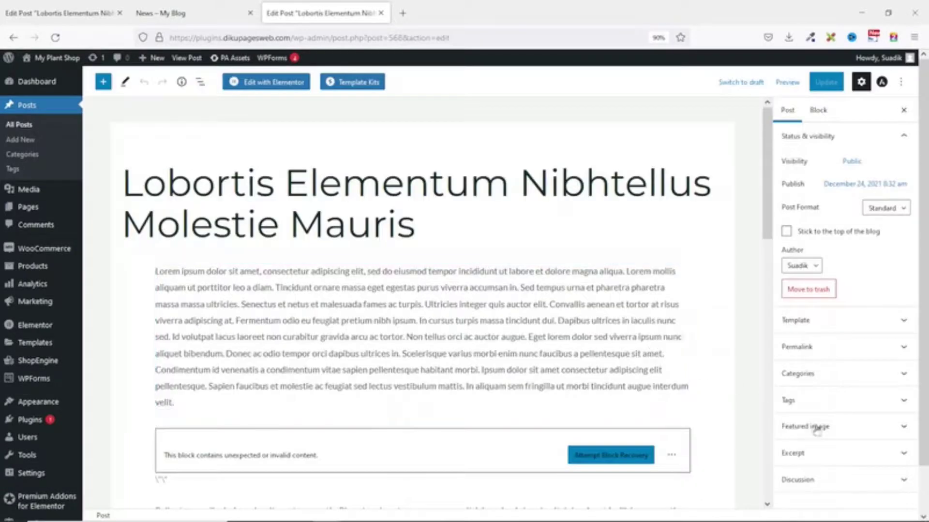
{"action": "left_click", "coordinate": [825, 428]}
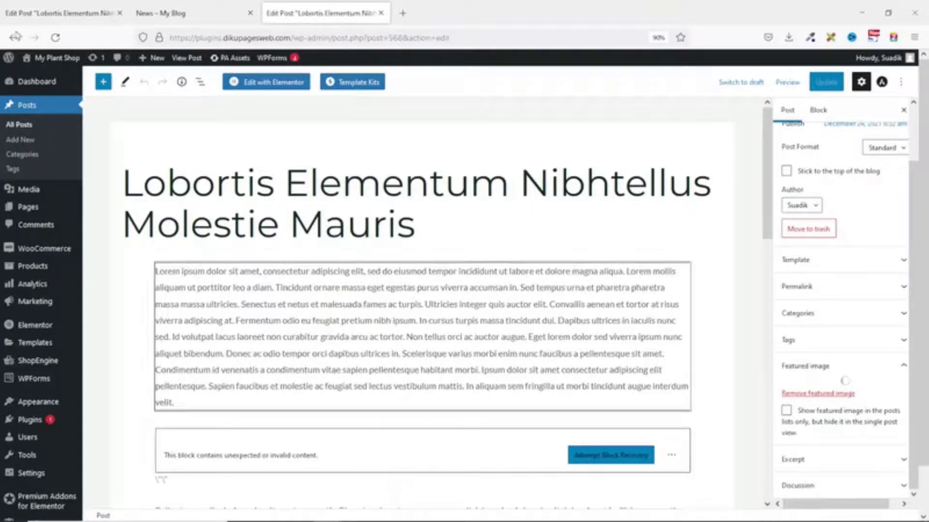
{"action": "middle_click", "coordinate": [49, 63]}
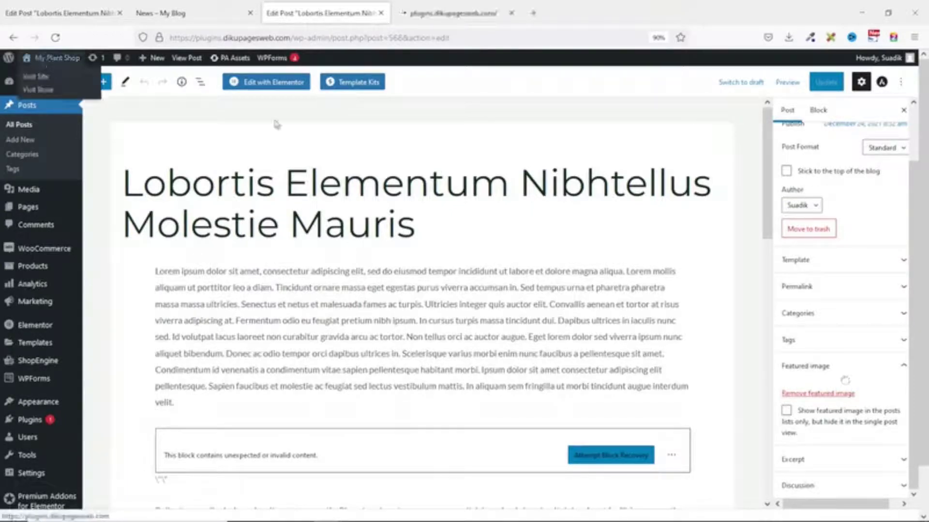
{"action": "left_click", "coordinate": [455, 14]}
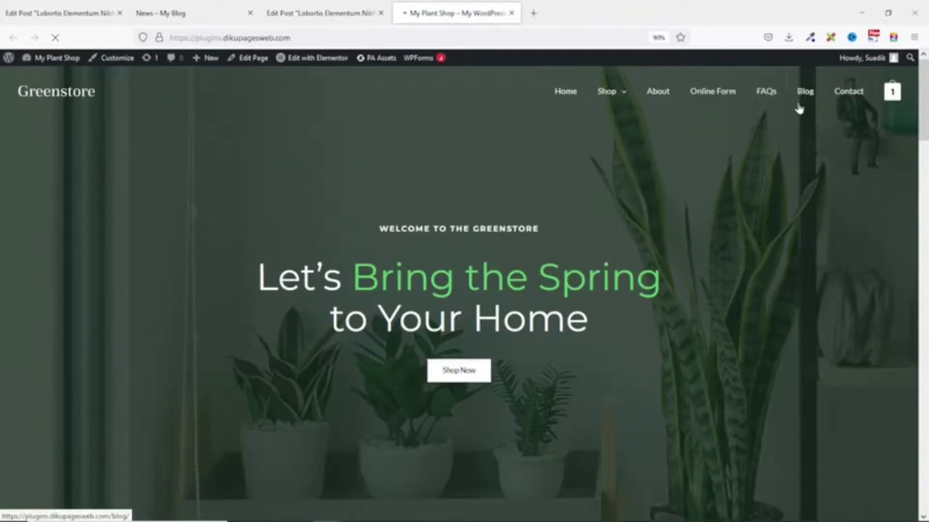
Scroll through the imported posts on the shop's Blog page, then return to the original Lobortis post.
{"action": "left_click", "coordinate": [799, 108]}
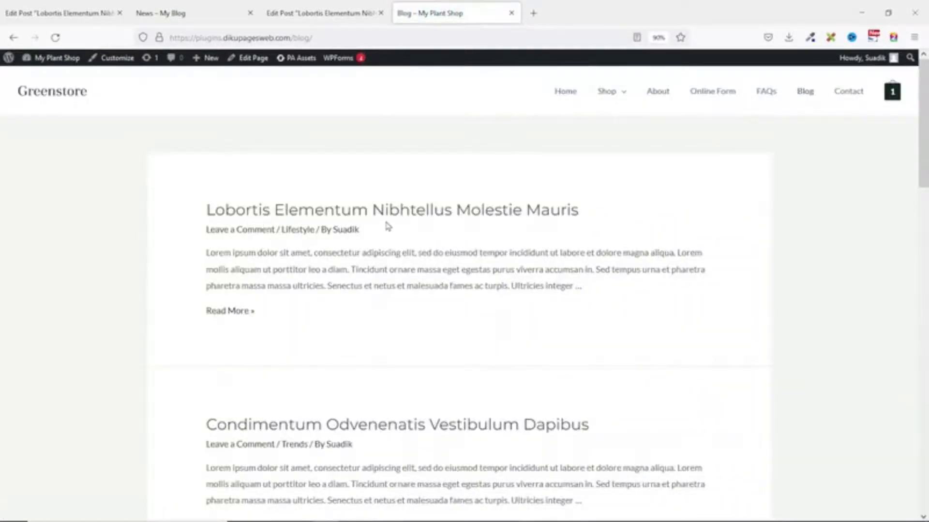
{"action": "scroll", "coordinate": [388, 226], "scroll_direction": "down", "scroll_amount": 12}
{"action": "scroll", "coordinate": [396, 259], "scroll_direction": "up", "scroll_amount": 8}
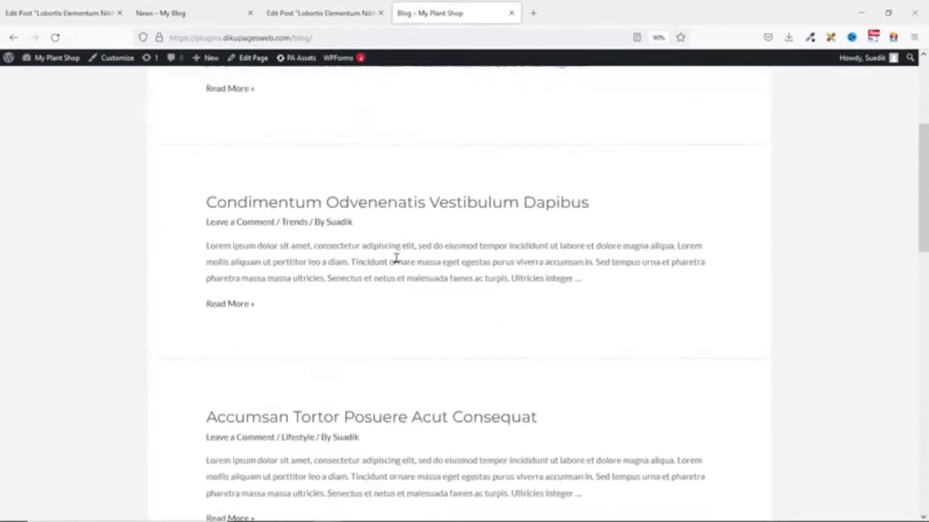
{"action": "scroll", "coordinate": [401, 251], "scroll_direction": "up", "scroll_amount": 5}
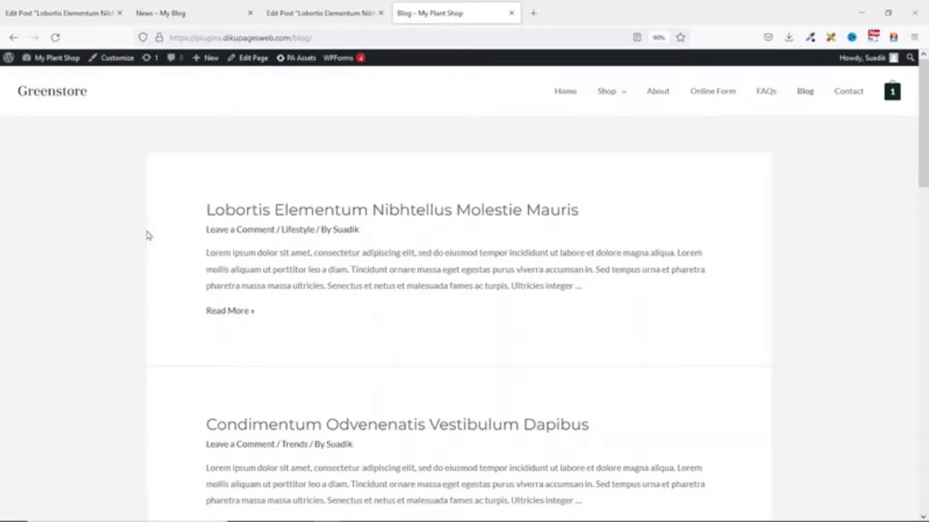
{"action": "left_click", "coordinate": [68, 13]}
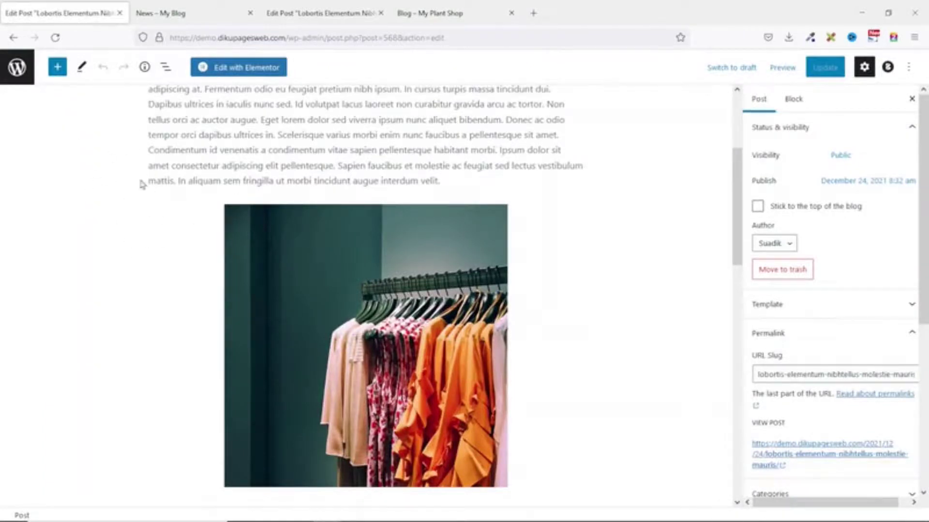
Compare the shop's blog page with the original post, then go to My Blog's posts list.
{"action": "left_click", "coordinate": [445, 14]}
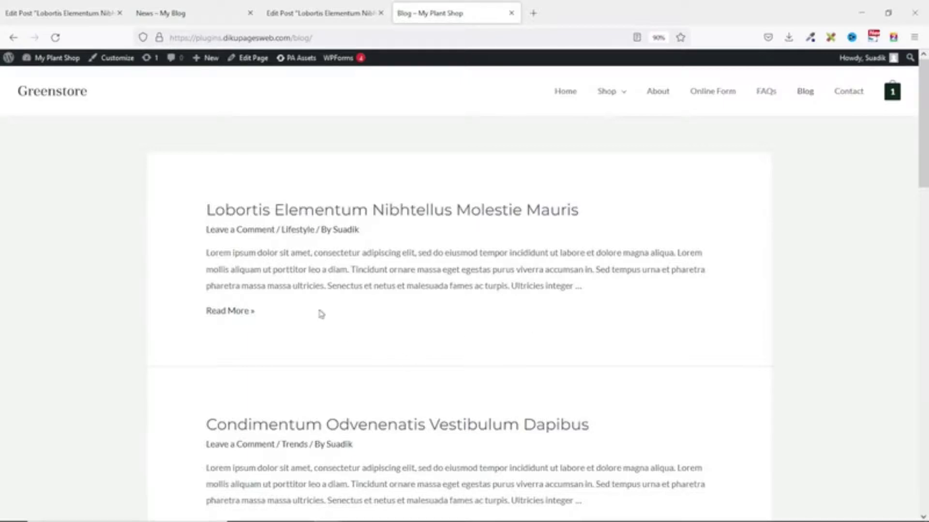
{"action": "left_click", "coordinate": [52, 17]}
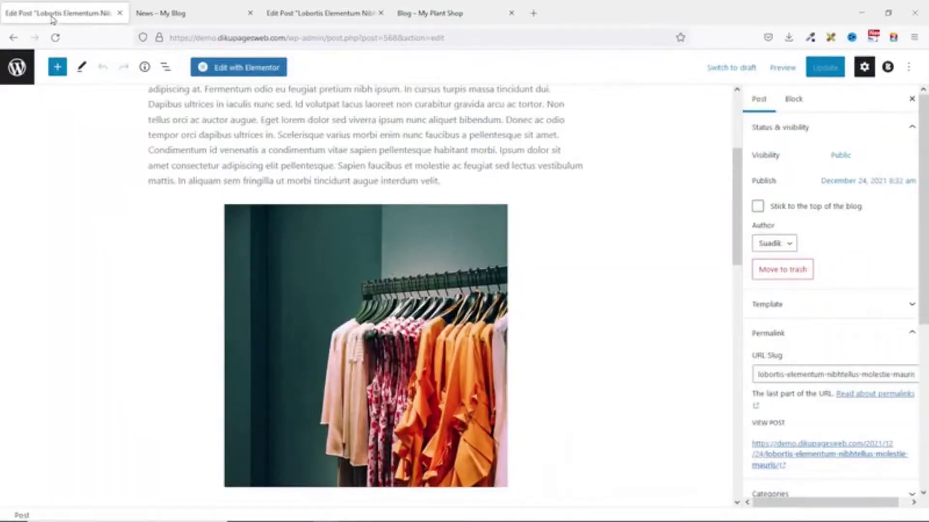
{"action": "left_click", "coordinate": [17, 72]}
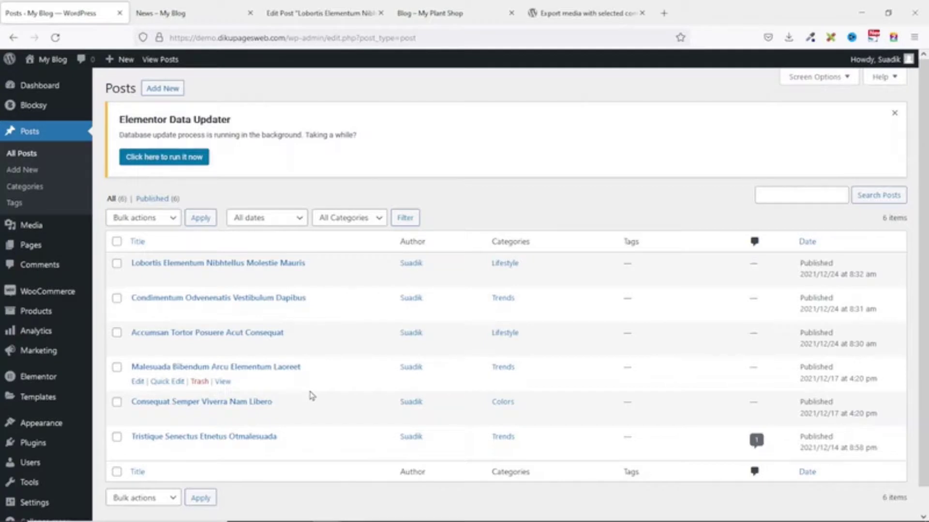
Copy the plugin name 'Export media with selected content' from WordPress.org, then return to My Blog's posts.
{"action": "key", "text": "ctrl+shift+Tab"}
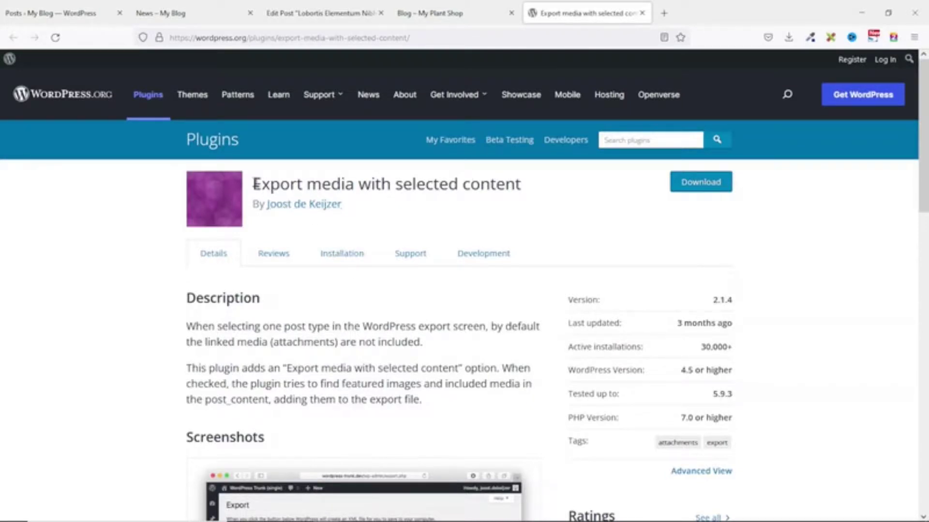
{"action": "left_click_drag", "start_coordinate": [255, 185], "coordinate": [526, 193]}
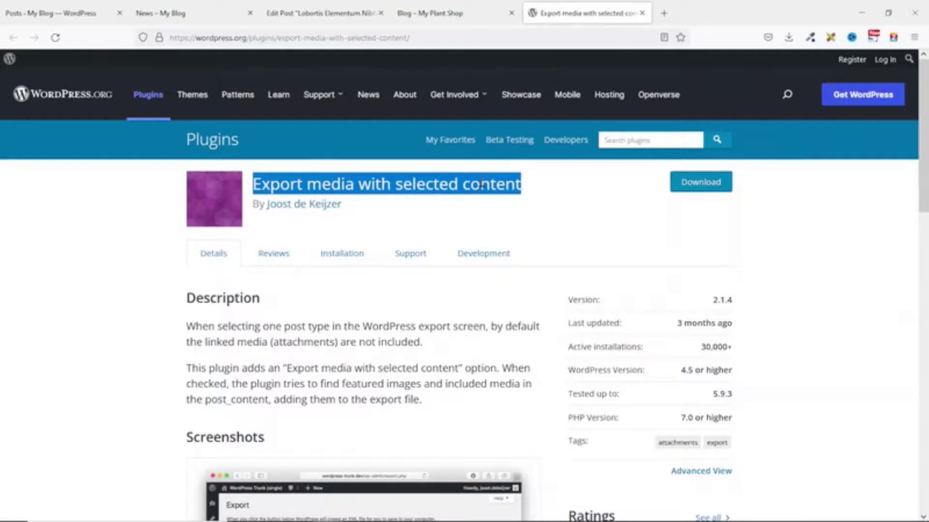
{"action": "right_click", "coordinate": [481, 184]}
{"action": "left_click", "coordinate": [513, 191]}
{"action": "left_click", "coordinate": [49, 22]}
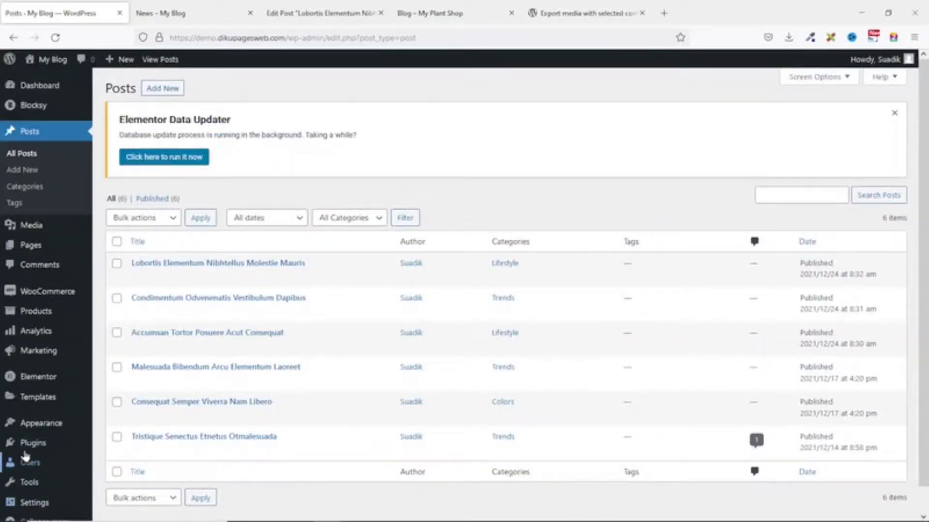
Search Add Plugins for 'Export media with selected content', then install and activate it on My Blog.
{"action": "mouse_move", "coordinate": [34, 450]}
{"action": "left_click", "coordinate": [125, 463]}
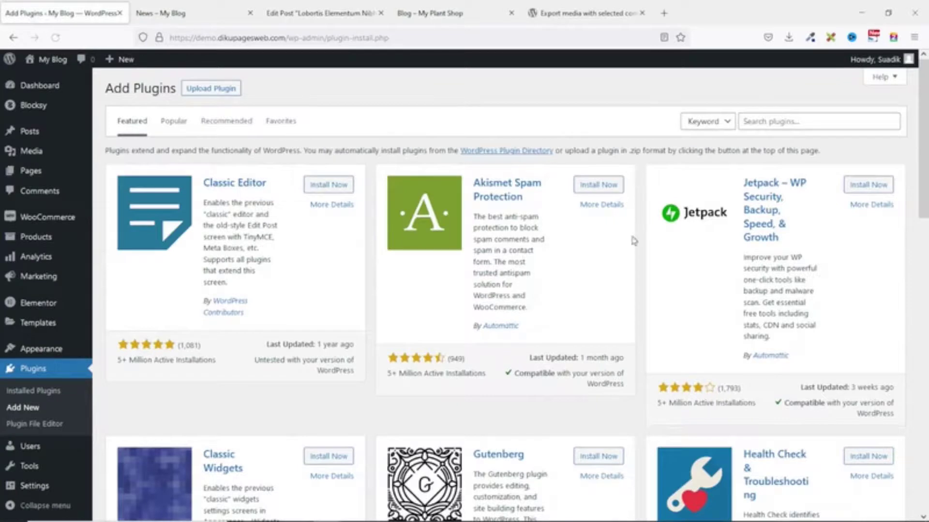
{"action": "left_click", "coordinate": [782, 125]}
{"action": "key", "text": "ctrl+v"}
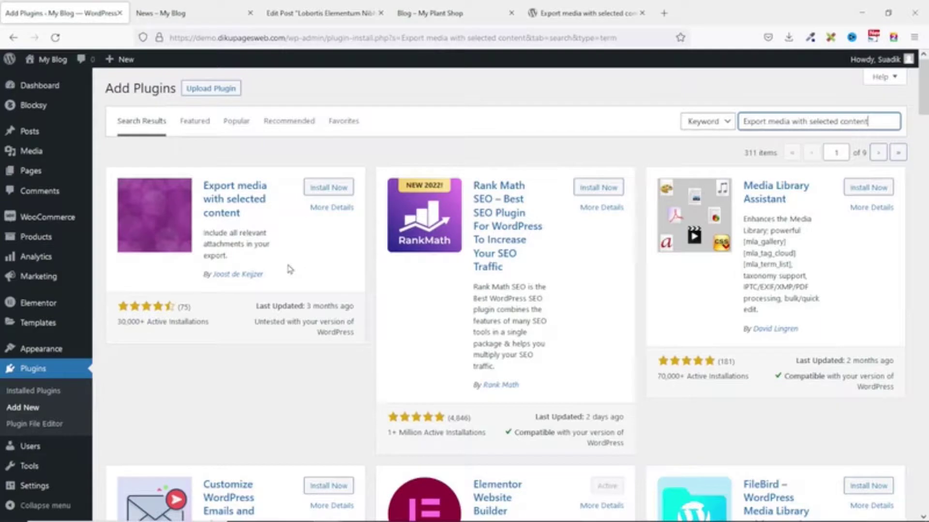
{"action": "left_click", "coordinate": [330, 189]}
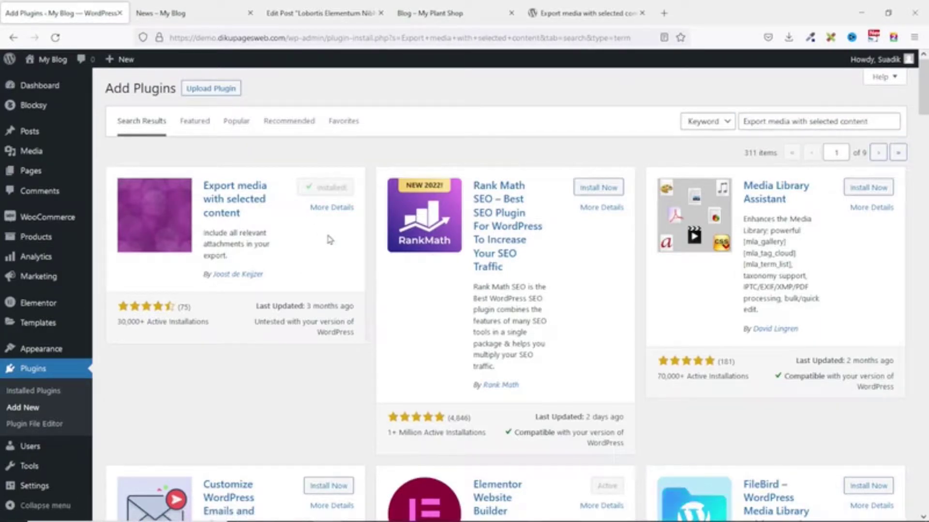
{"action": "left_click", "coordinate": [333, 187]}
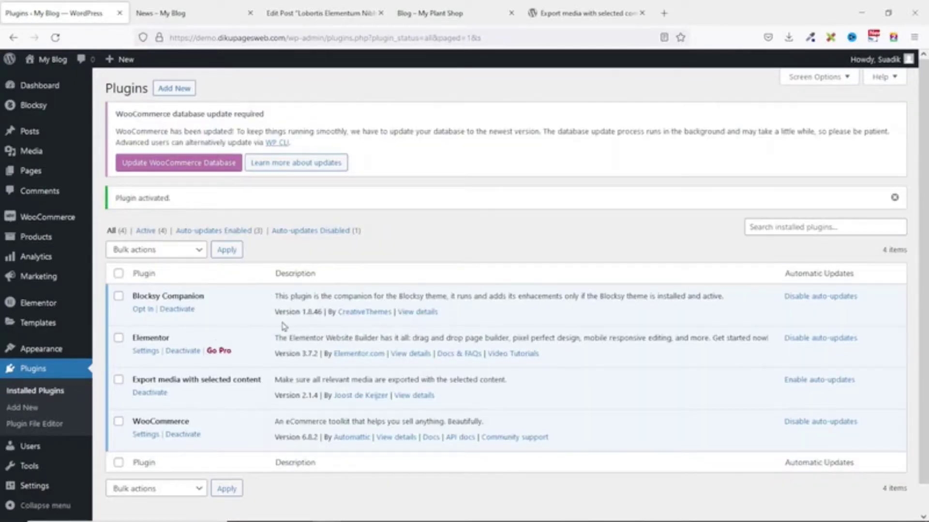
Export only My Blog's posts with their media, downloading myblog.WordPress.2022-08-26(1).xml.
{"action": "mouse_move", "coordinate": [30, 468]}
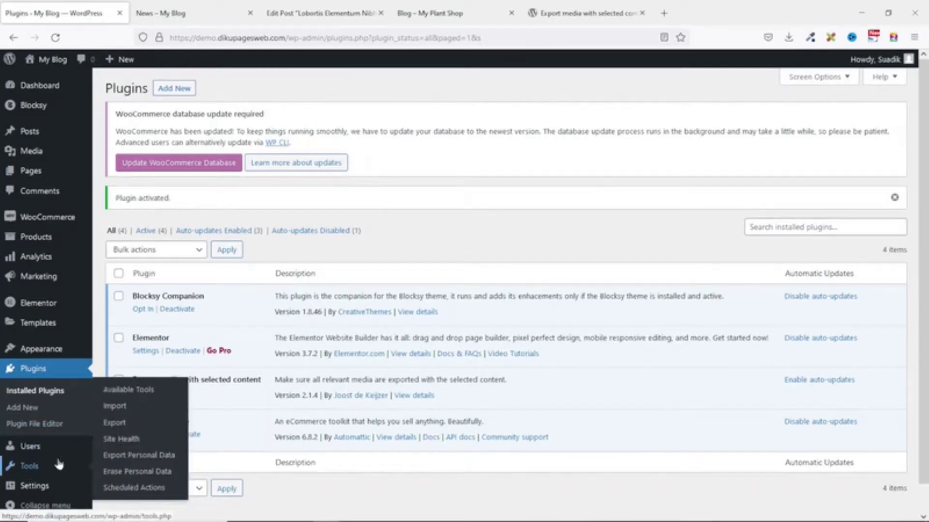
{"action": "left_click", "coordinate": [114, 424]}
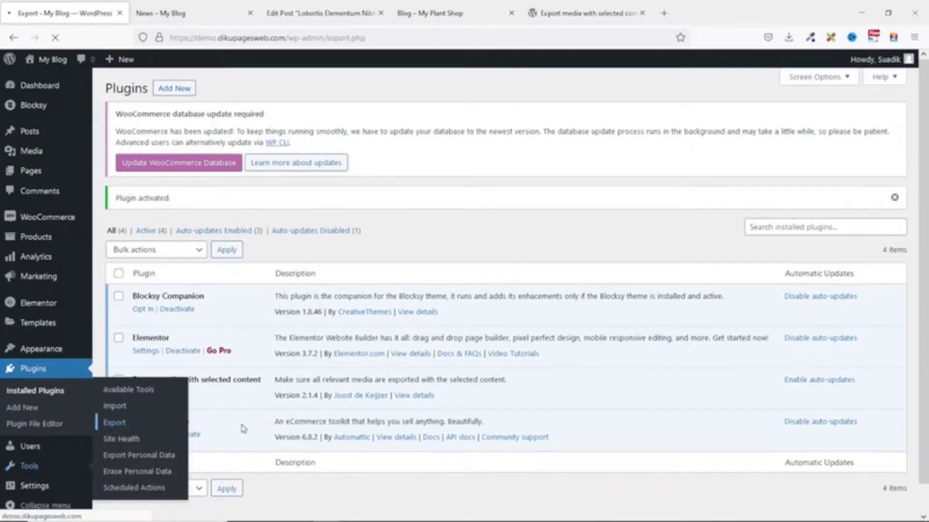
{"action": "left_click", "coordinate": [109, 312]}
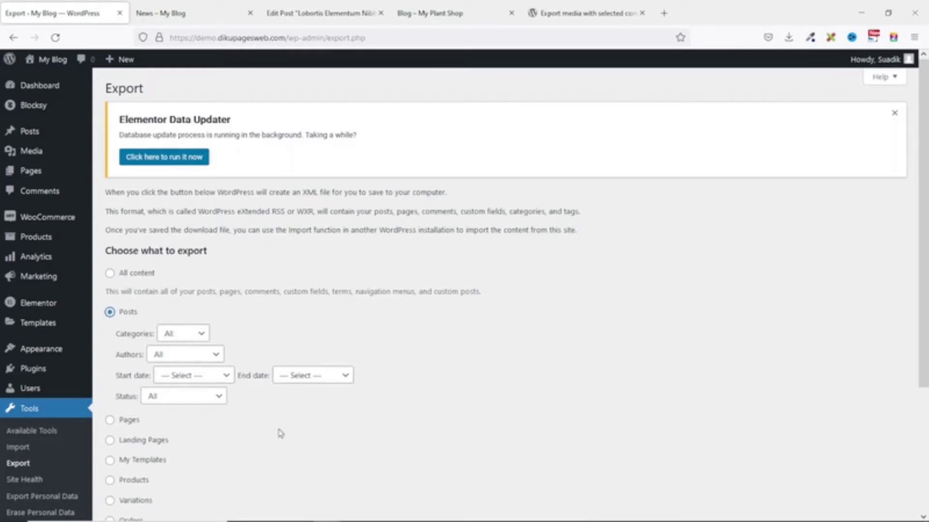
{"action": "scroll", "coordinate": [259, 424], "scroll_direction": "down", "scroll_amount": 3}
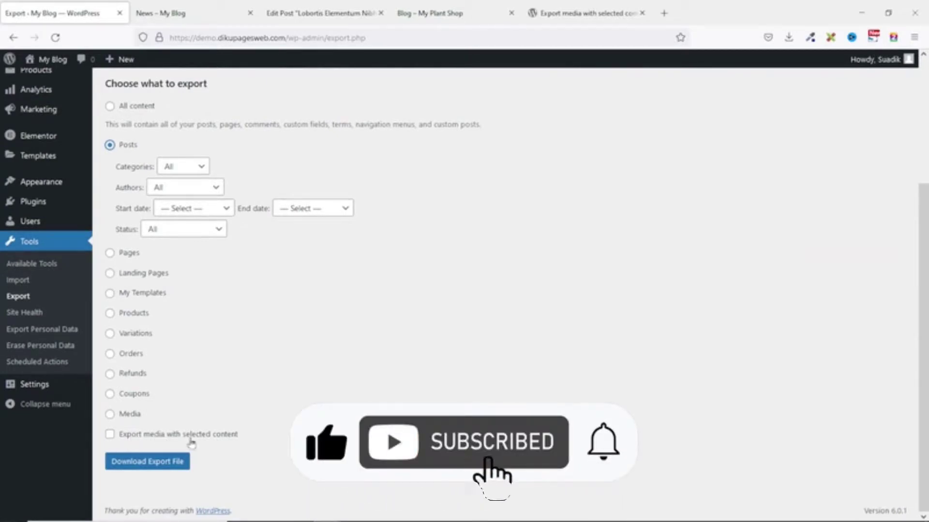
{"action": "left_click", "coordinate": [110, 435]}
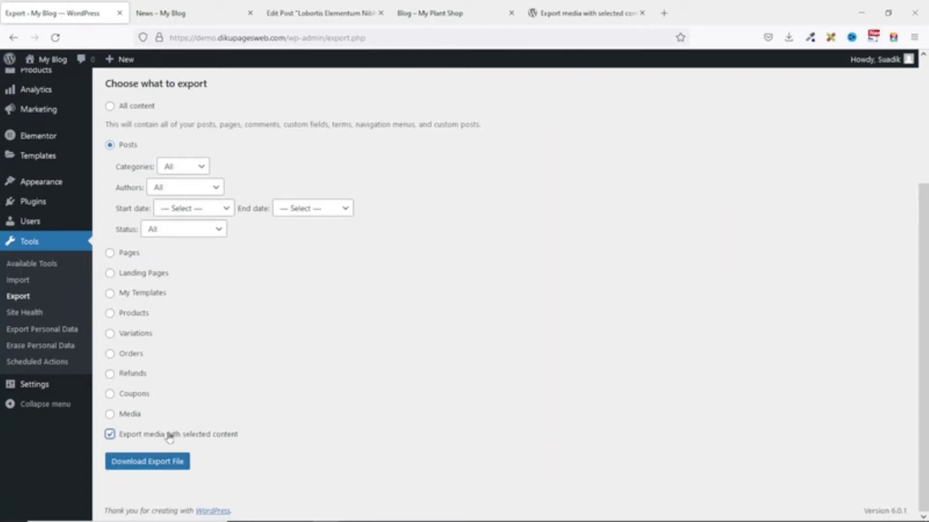
{"action": "left_click", "coordinate": [145, 462]}
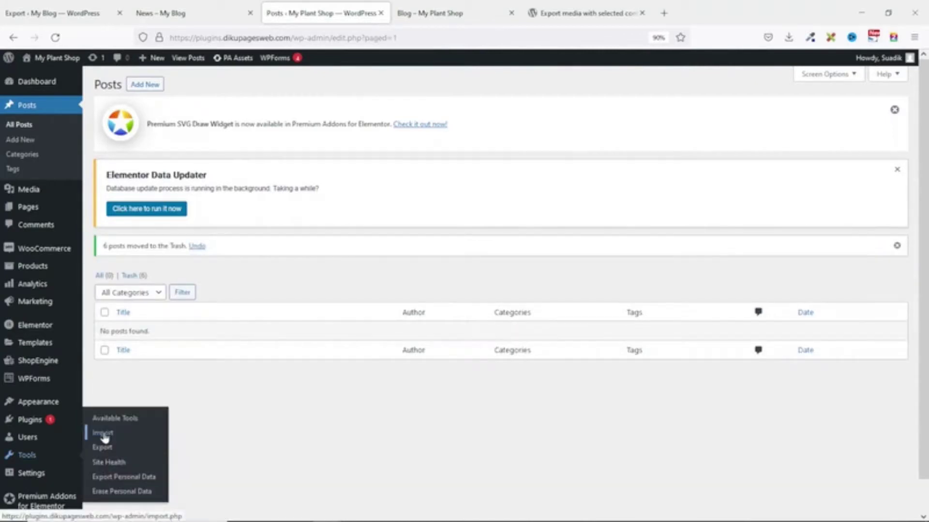
Open My Plant Shop's Tools > Import page and scroll down the list of importers.
{"action": "left_click", "coordinate": [101, 488]}
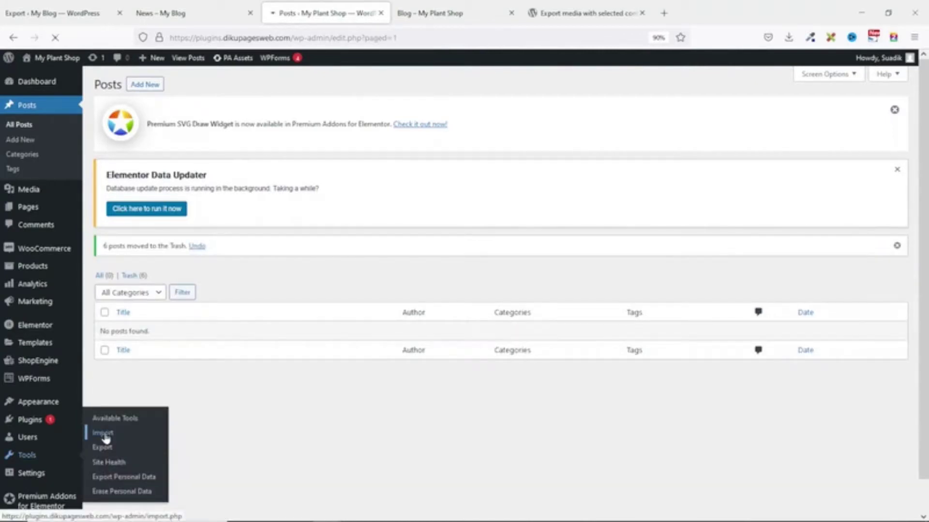
{"action": "scroll", "coordinate": [224, 435], "scroll_direction": "down", "scroll_amount": 1}
{"action": "scroll", "coordinate": [225, 435], "scroll_direction": "down", "scroll_amount": 3}
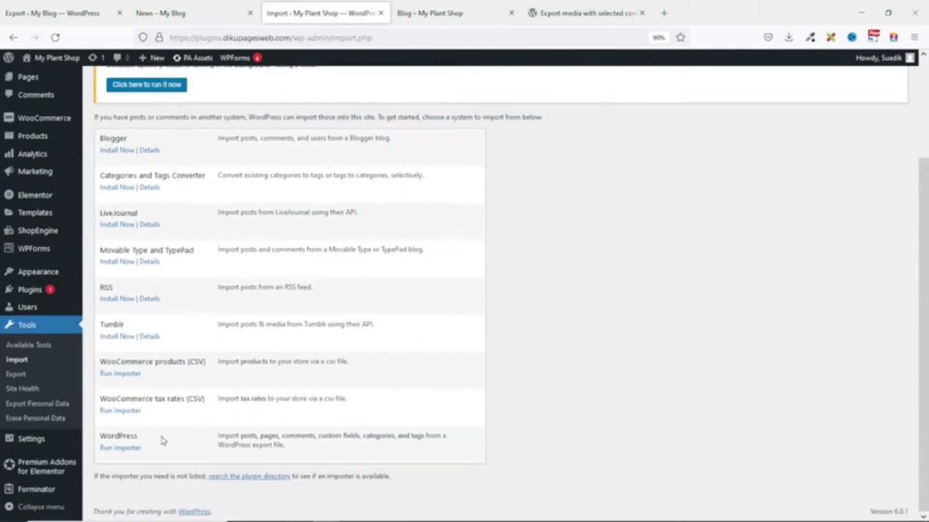
Upload myblog.WordPress.2022-08-26(1).xml to the WordPress importer and assign its posts to the existing user.
{"action": "left_click", "coordinate": [119, 448]}
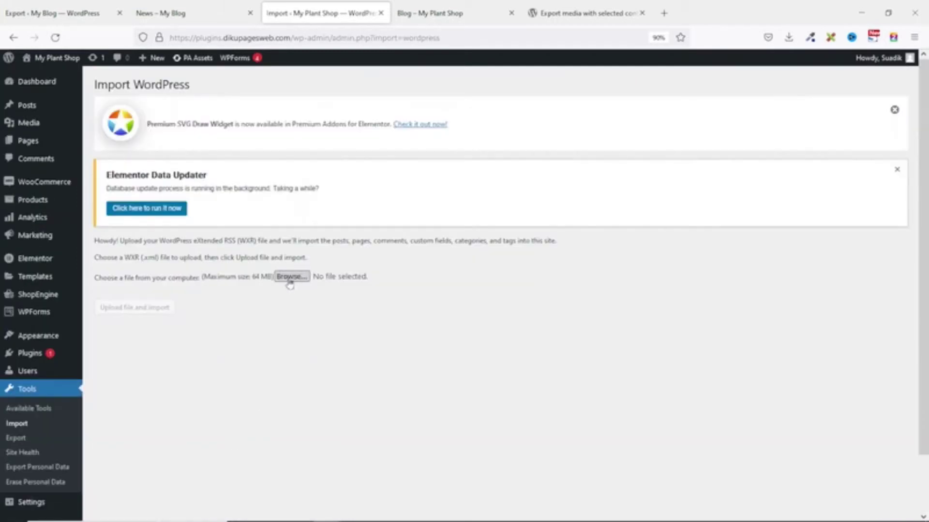
{"action": "left_click", "coordinate": [290, 277]}
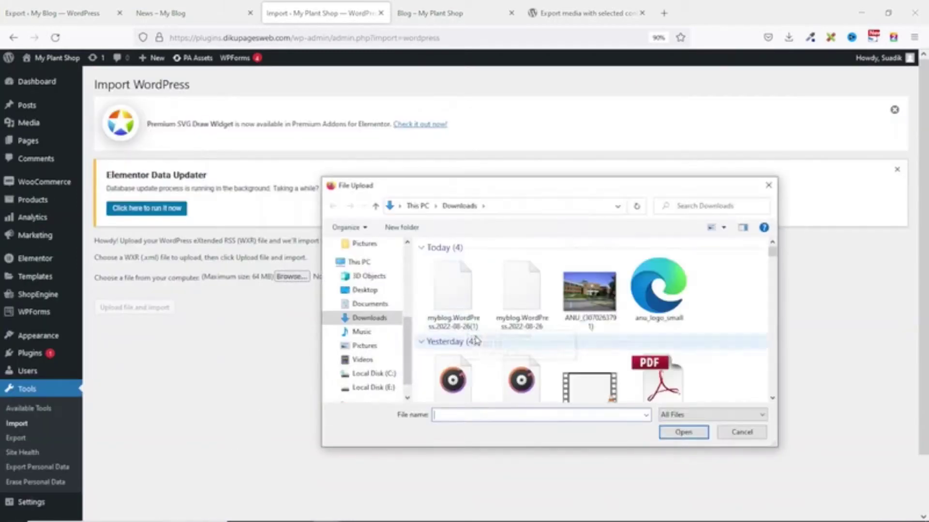
{"action": "left_click", "coordinate": [453, 285]}
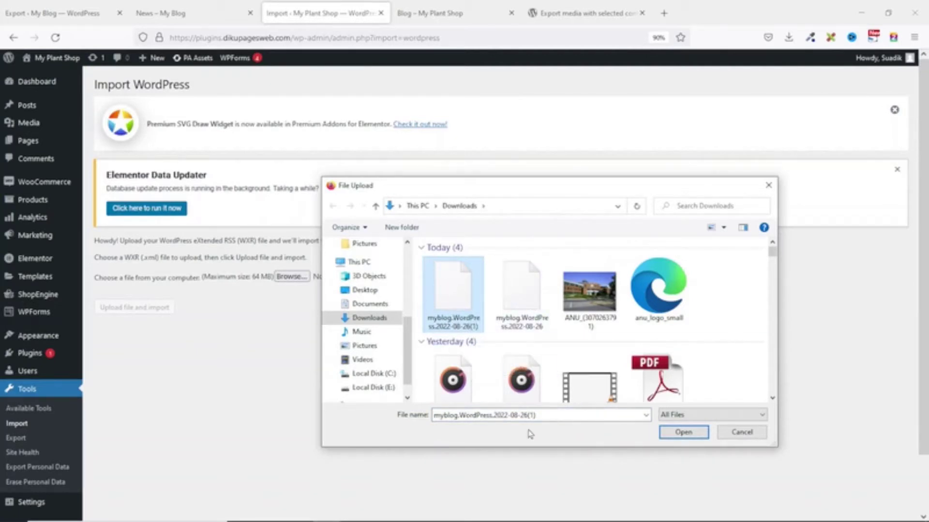
{"action": "left_click", "coordinate": [677, 434]}
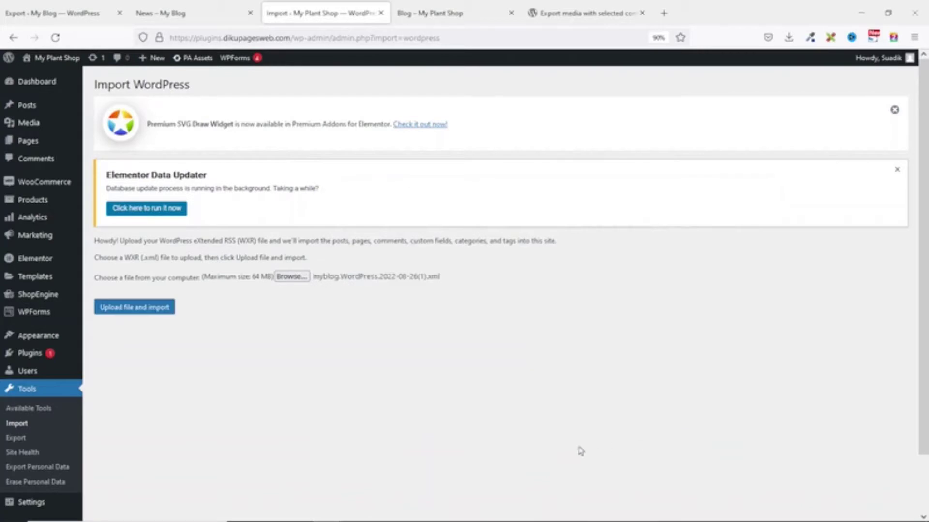
{"action": "left_click", "coordinate": [145, 312]}
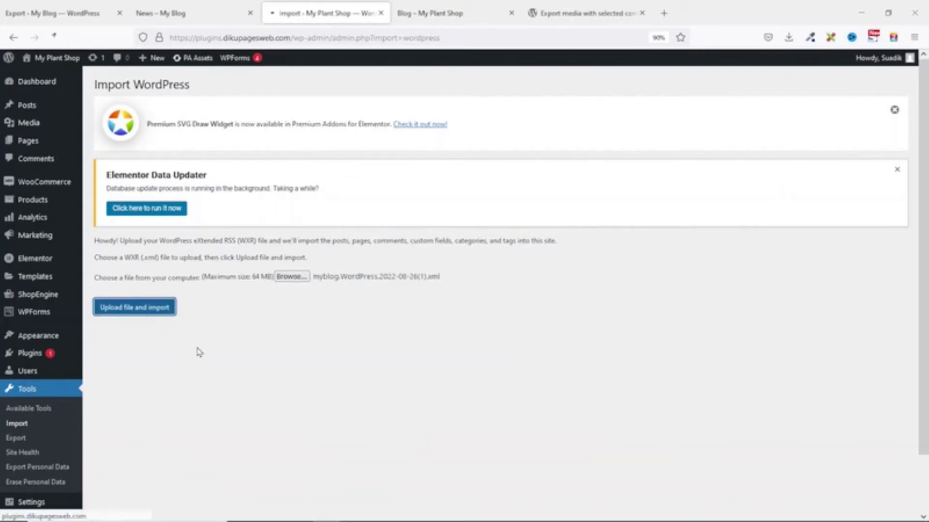
{"action": "left_click", "coordinate": [258, 322]}
{"action": "left_click", "coordinate": [256, 353]}
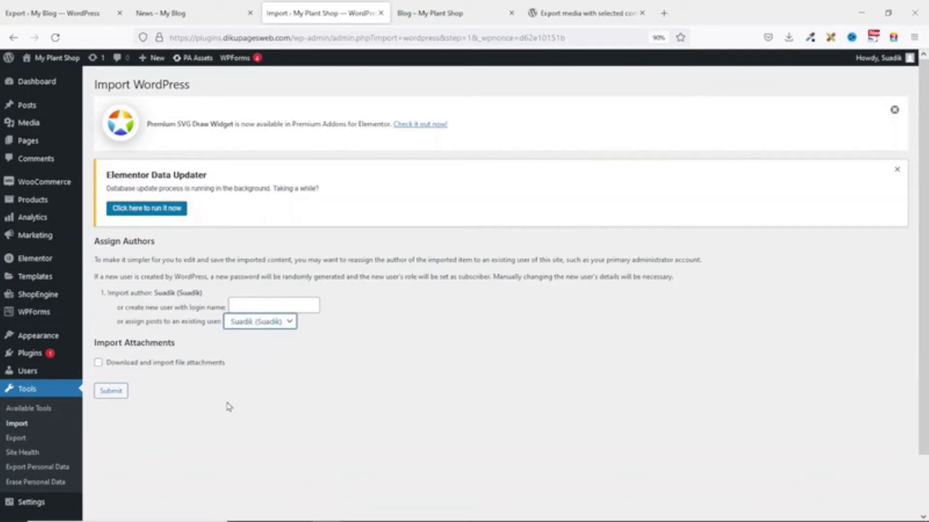
Run the import with file attachments downloaded, then view Posts and switch to the My Plant Shop blog.
{"action": "left_click", "coordinate": [137, 364]}
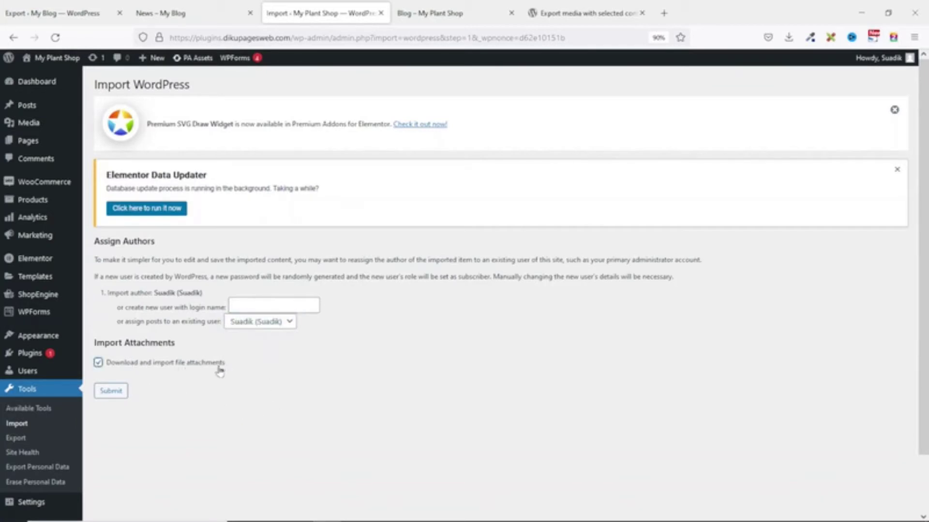
{"action": "left_click", "coordinate": [111, 391]}
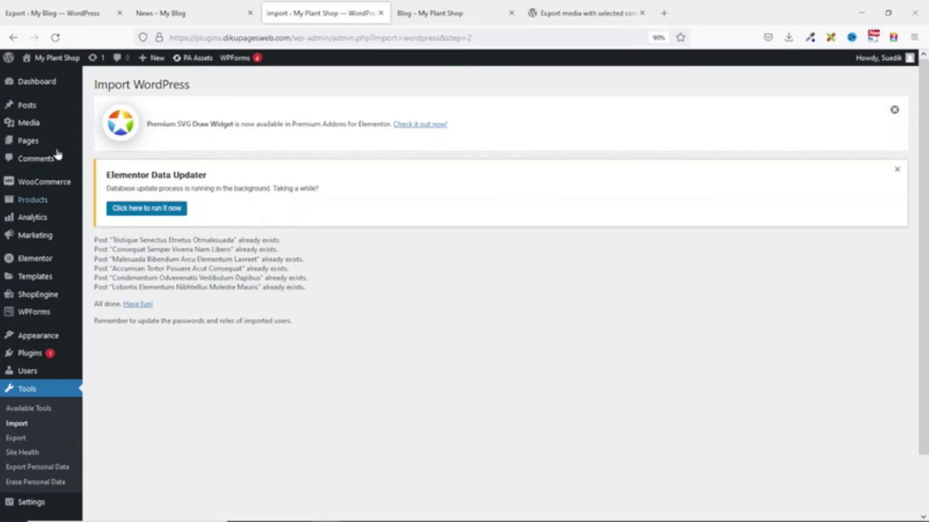
{"action": "left_click", "coordinate": [15, 107]}
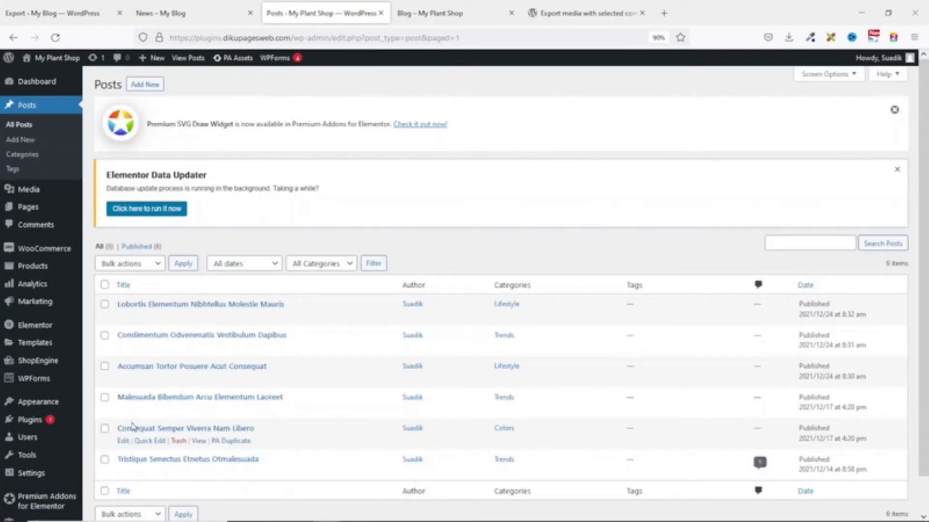
{"action": "left_click", "coordinate": [441, 14]}
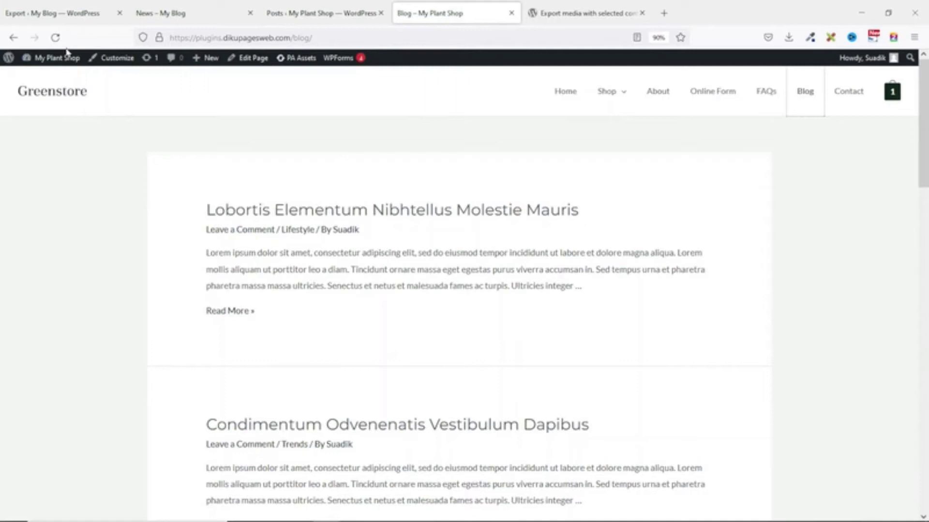
Reload the My Plant Shop blog and scroll through it to confirm each post shows its featured image.
{"action": "left_click", "coordinate": [55, 37]}
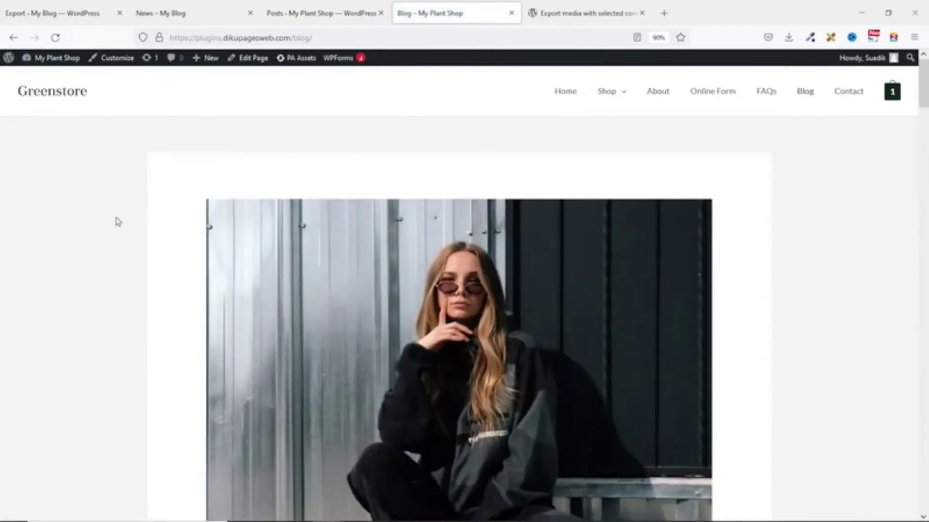
{"action": "scroll", "coordinate": [564, 208], "scroll_direction": "down", "scroll_amount": 10}
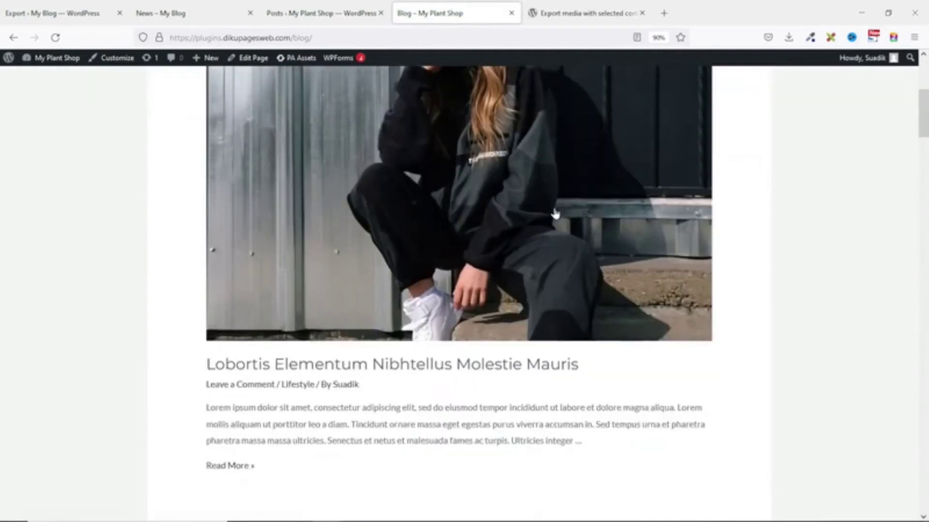
{"action": "scroll", "coordinate": [553, 211], "scroll_direction": "down", "scroll_amount": 15}
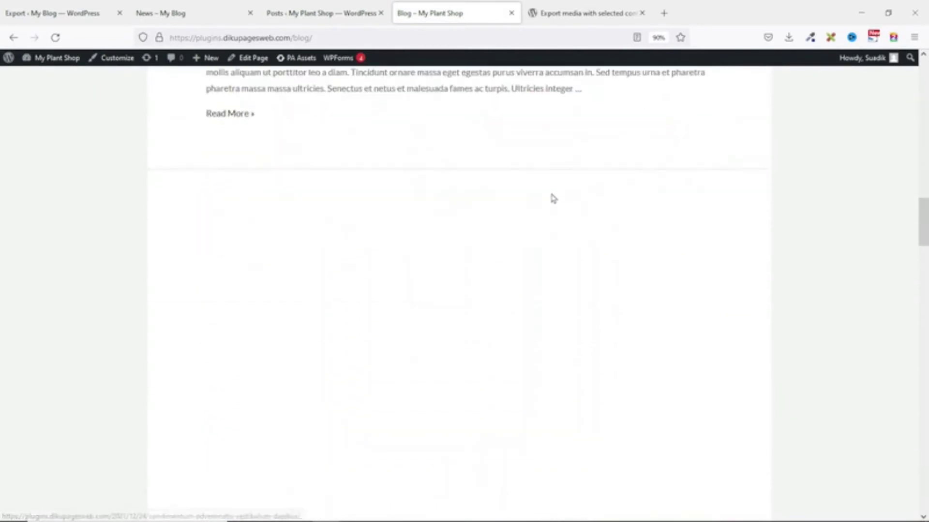
{"action": "scroll", "coordinate": [552, 197], "scroll_direction": "down", "scroll_amount": 15}
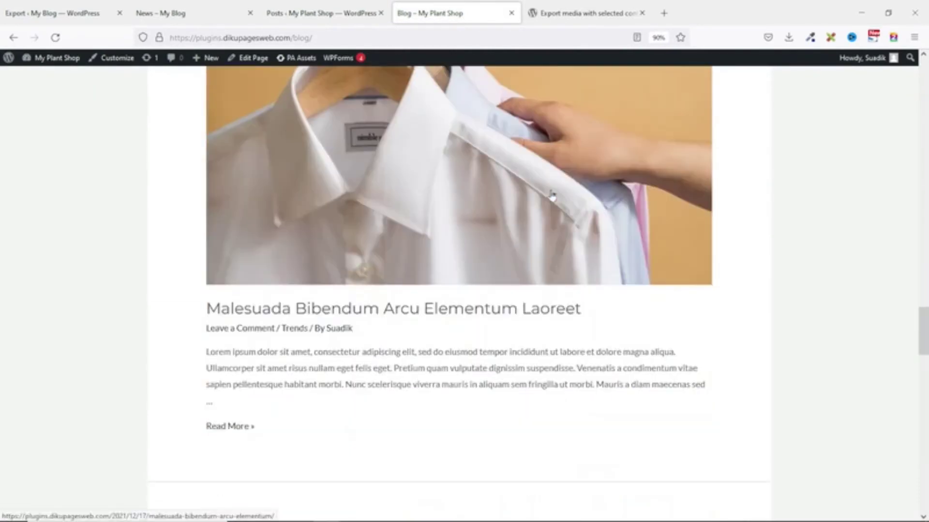
{"action": "left_click", "coordinate": [592, 13]}
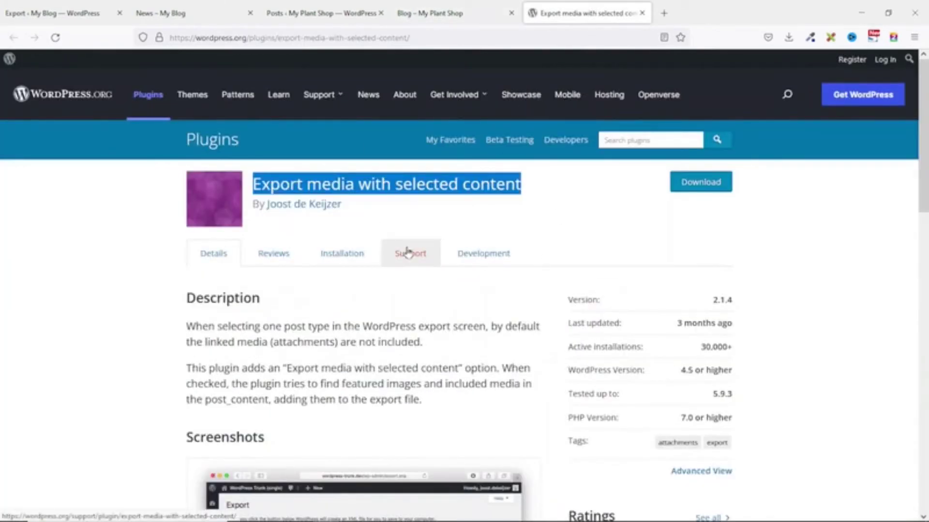
{"action": "left_click", "coordinate": [454, 14]}
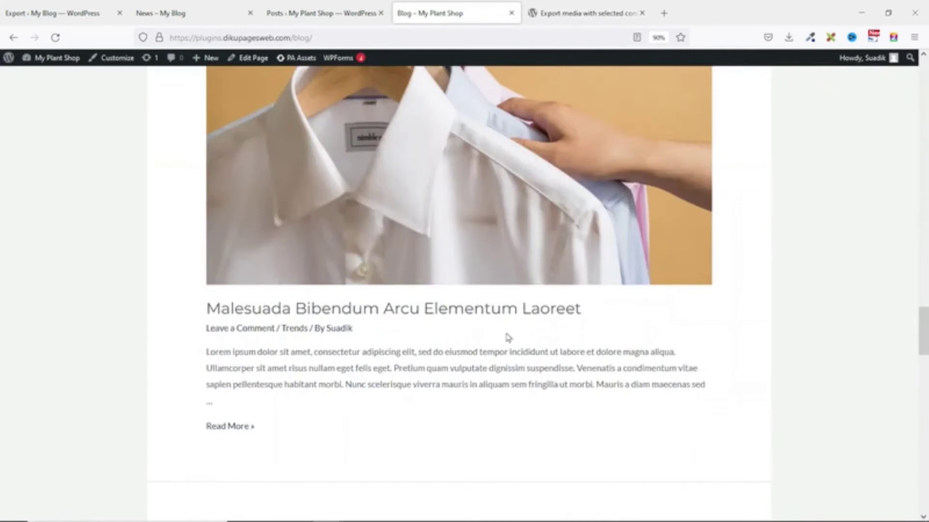
{"action": "scroll", "coordinate": [508, 338], "scroll_direction": "up", "scroll_amount": 20}
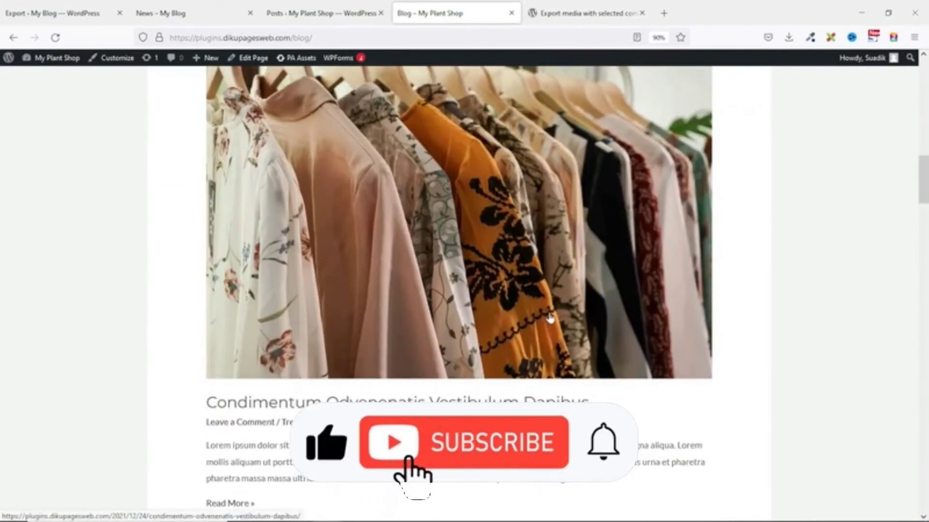
{"action": "scroll", "coordinate": [550, 318], "scroll_direction": "up", "scroll_amount": 6}
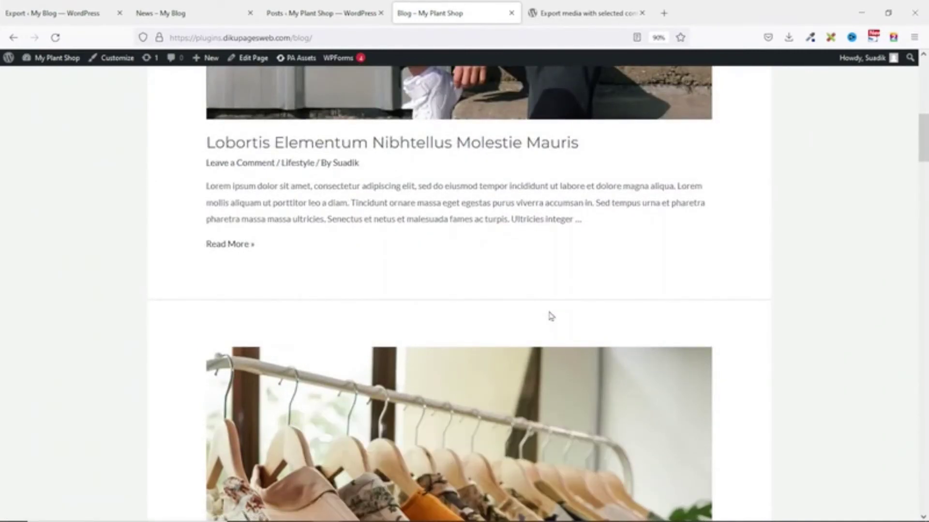
{"action": "scroll", "coordinate": [75, 214], "scroll_direction": "up", "scroll_amount": 10}
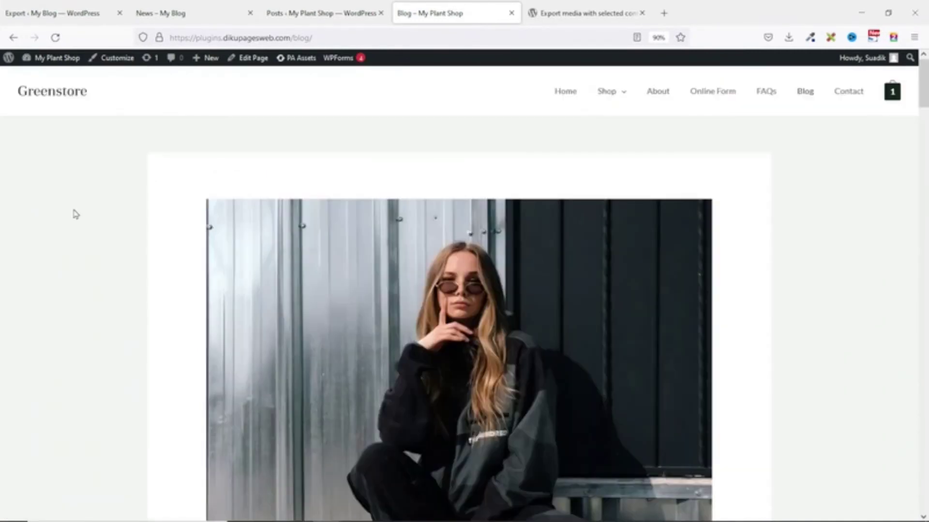